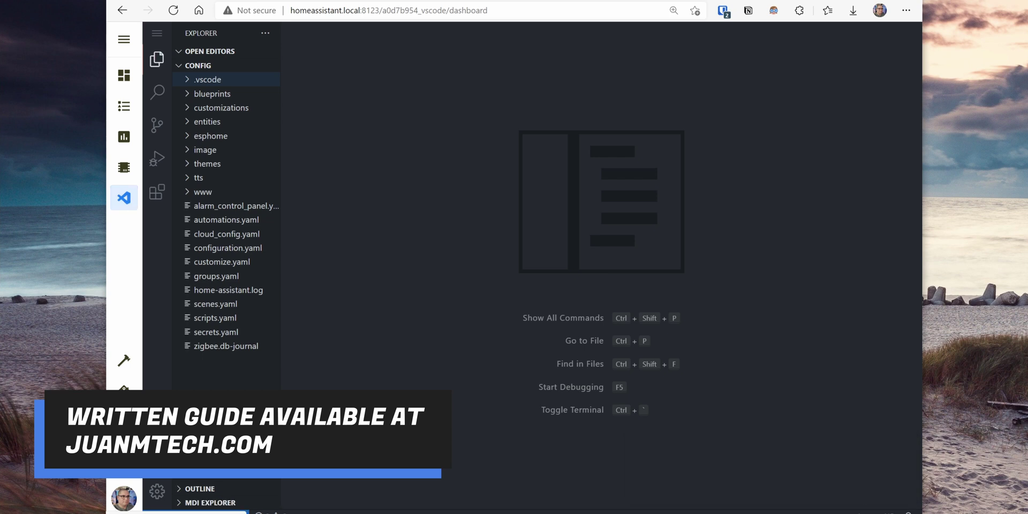
left_click(158, 35)
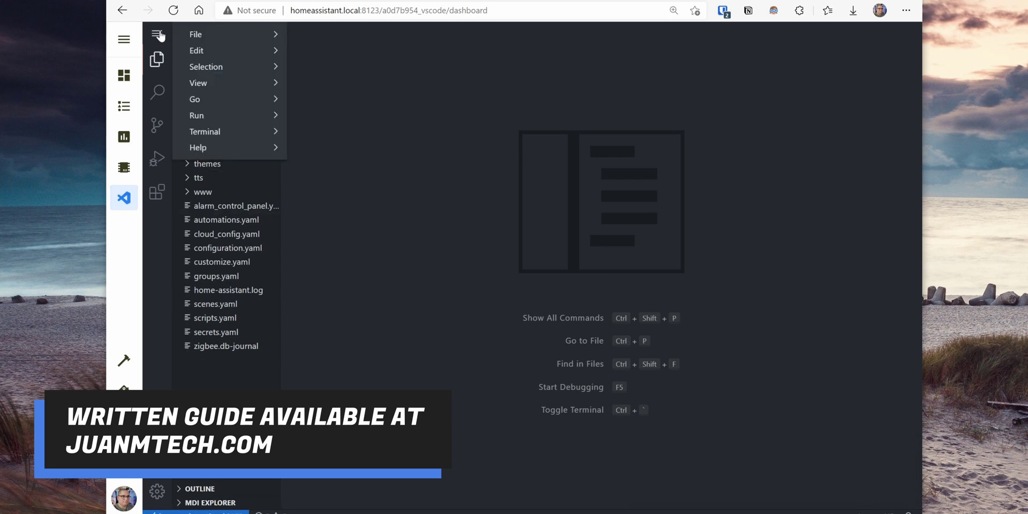
mouse_move(252, 132)
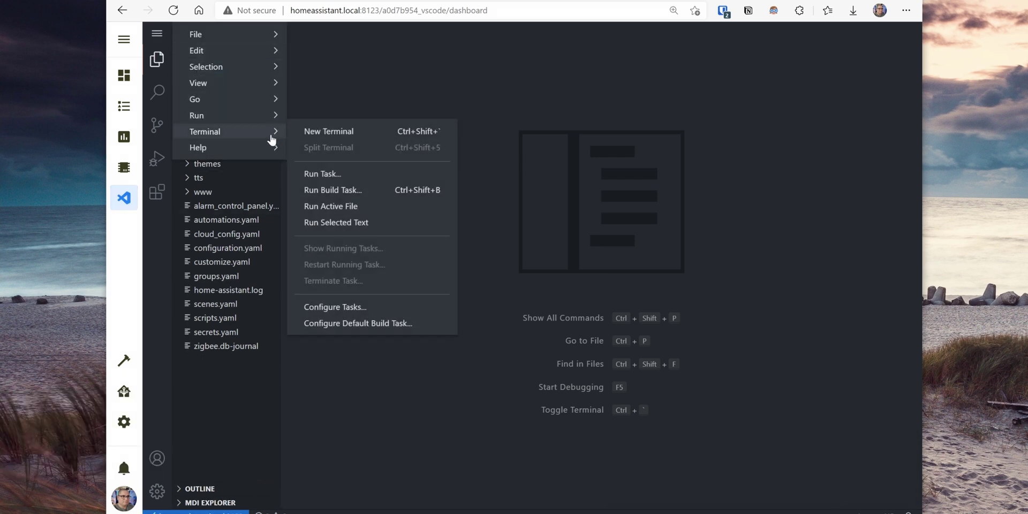
left_click(304, 133)
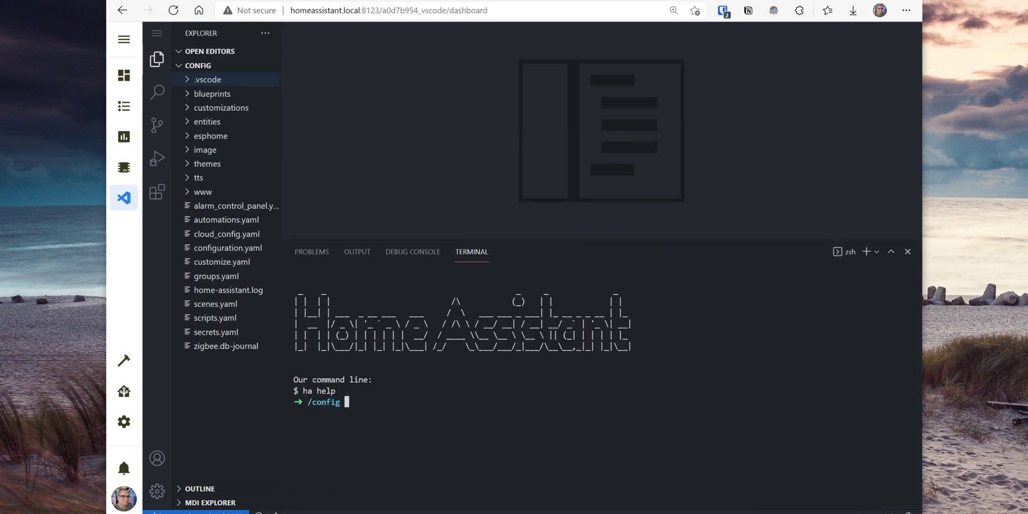
type("cd")
key("Return")
type("wget -q -O - https://install.hacs.xyz | bash -")
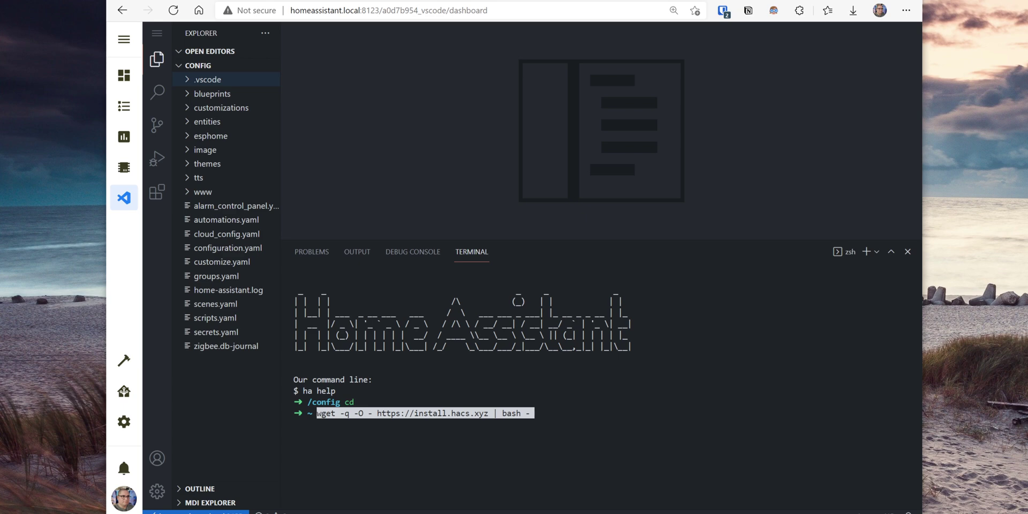
key("Return")
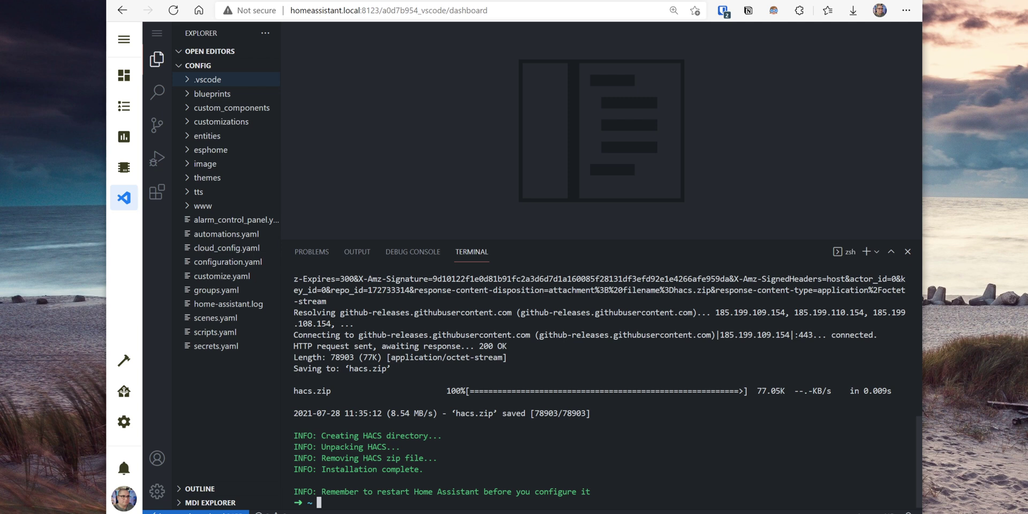
- Restart Home Assistant with the terminal command ha core restart and close the terminal
type("ha core restart")
key("Return")
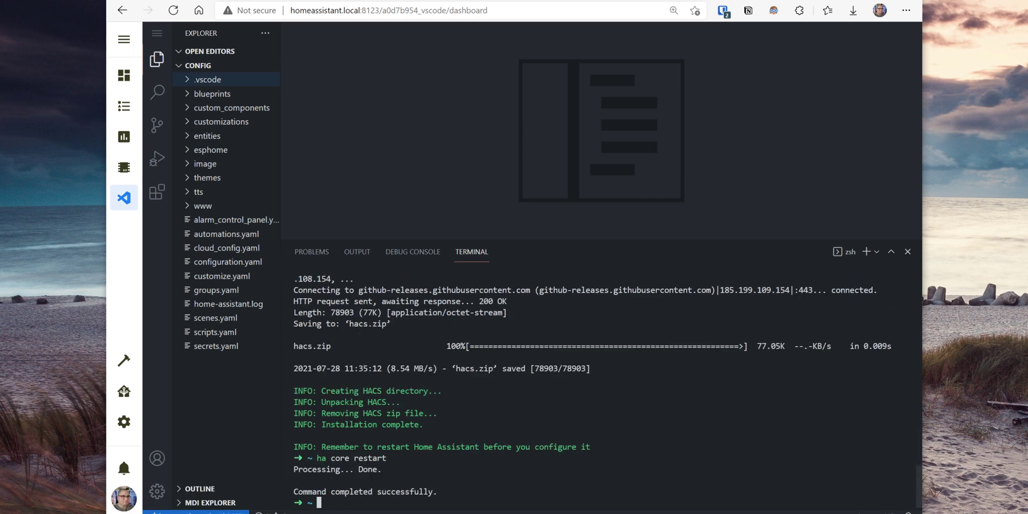
left_click(908, 252)
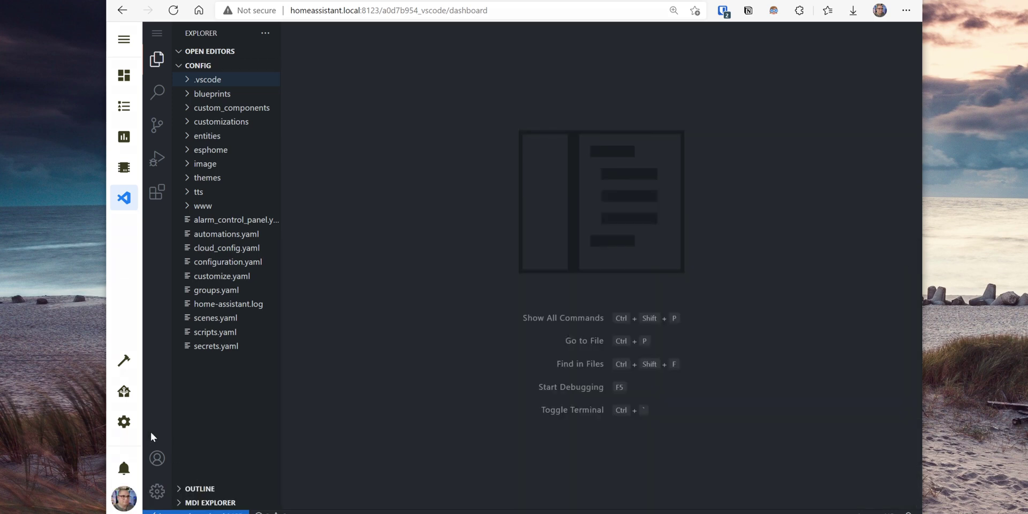
- Start setting up a new HACS integration in the Home Assistant configuration
left_click(120, 426)
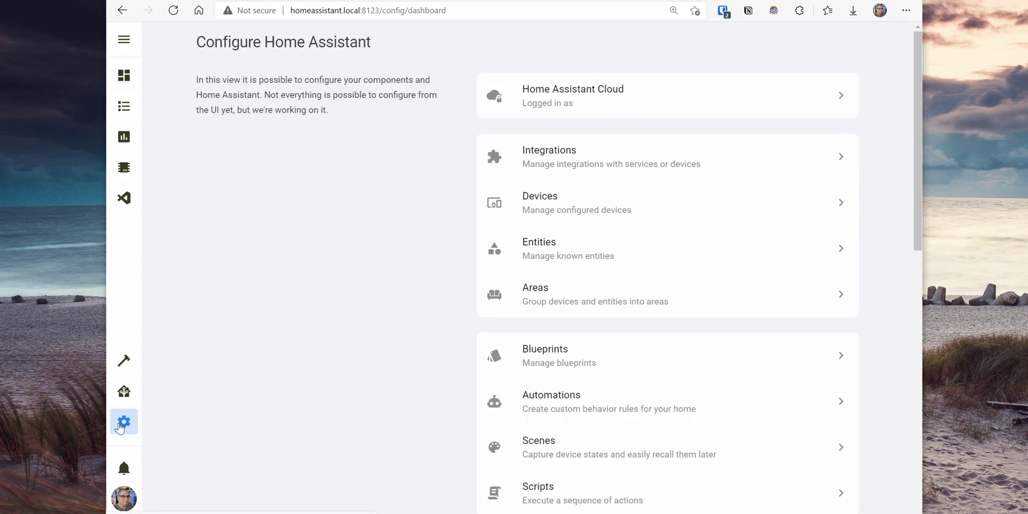
left_click(550, 170)
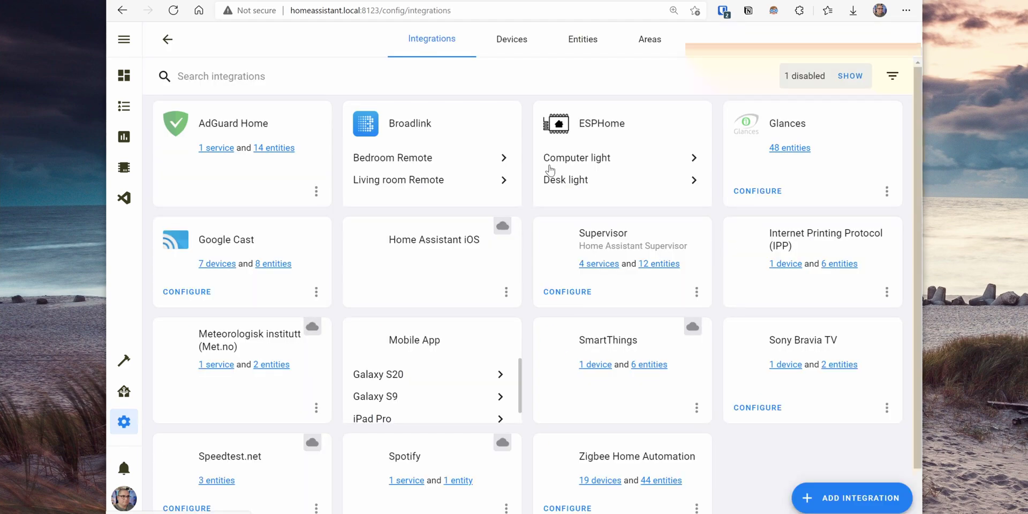
left_click(827, 506)
type("hacs")
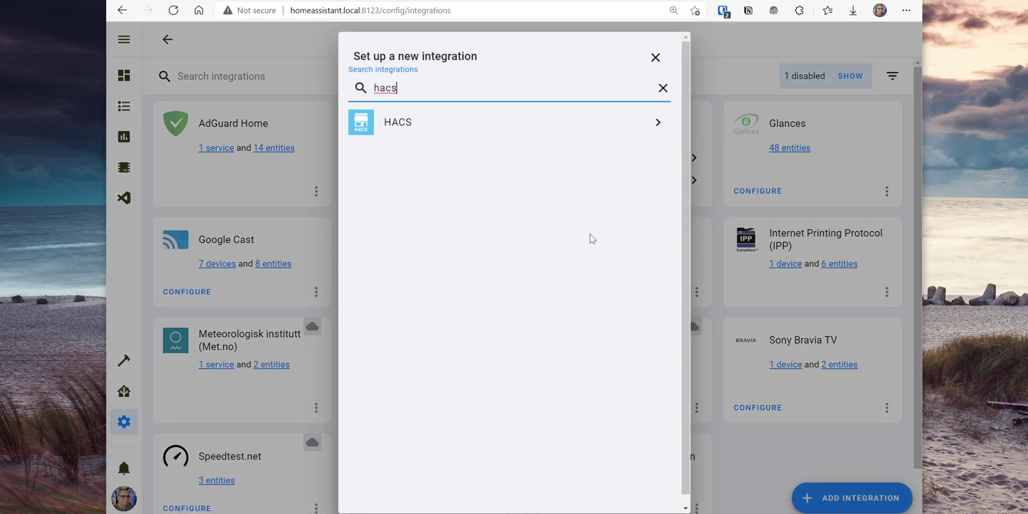
left_click(456, 134)
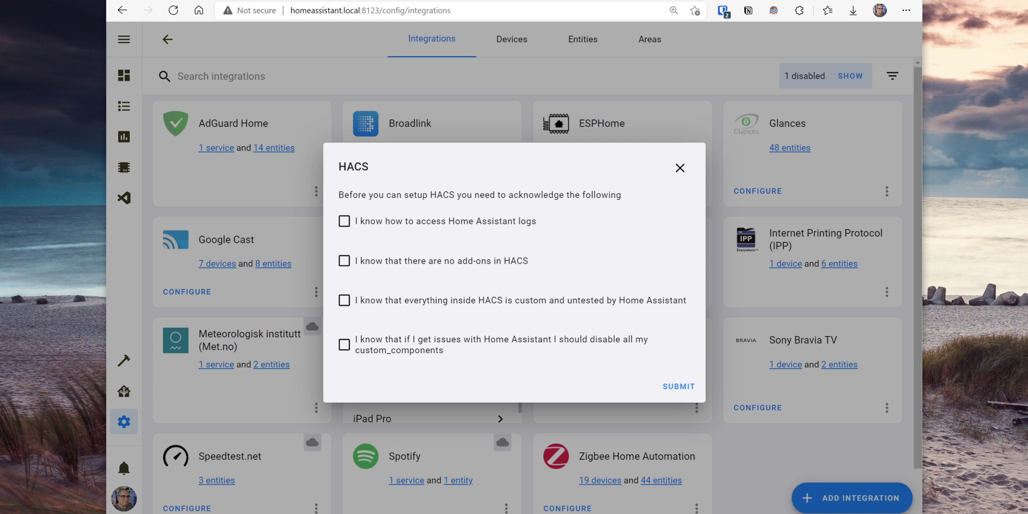
- Acknowledge all four HACS statements on logs, add-ons, untested content and disabling custom_components, and submit them
left_click(345, 221)
left_click(343, 262)
left_click(344, 301)
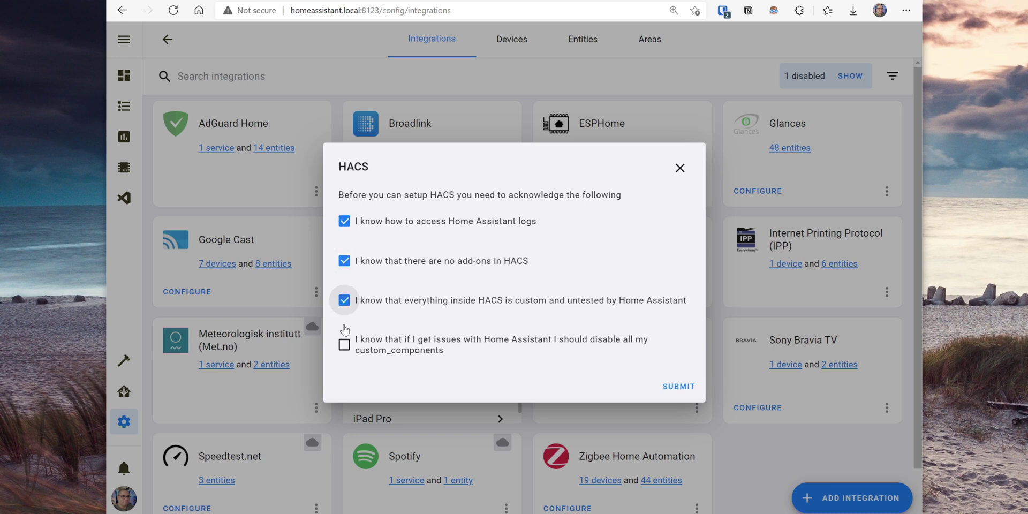
left_click(344, 346)
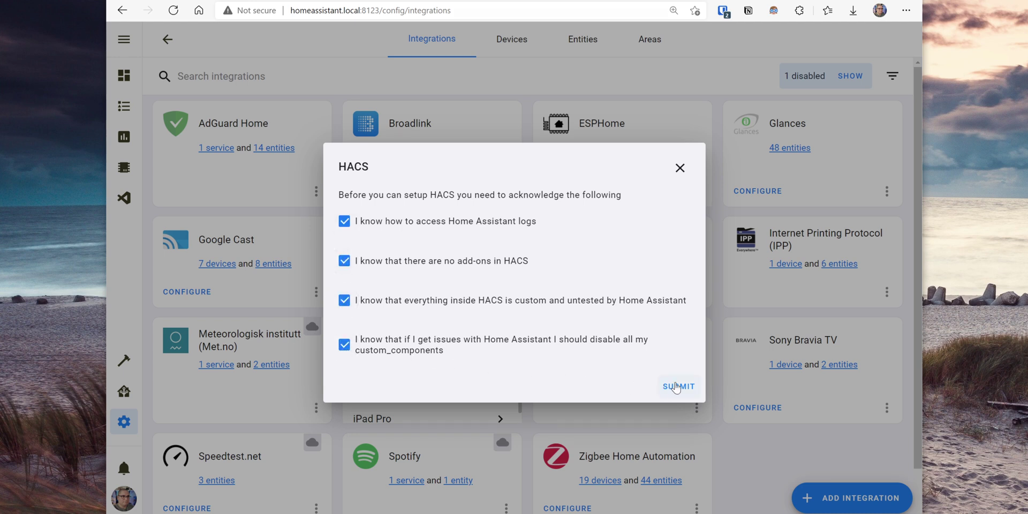
left_click(677, 385)
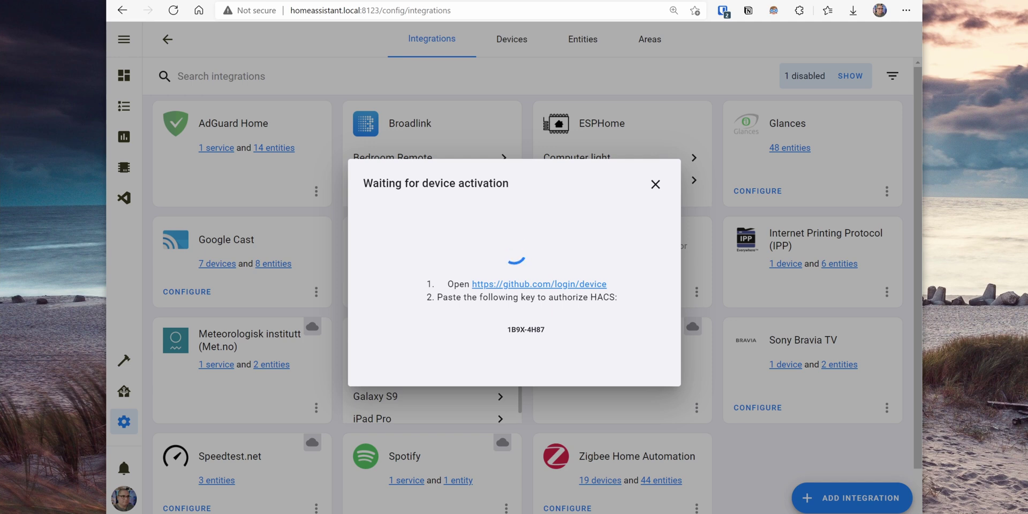
- Copy the HACS authorization key, paste it as the device activation code on GitHub's login/device page and continue
left_click_drag(551, 331, 504, 330)
left_click(572, 284)
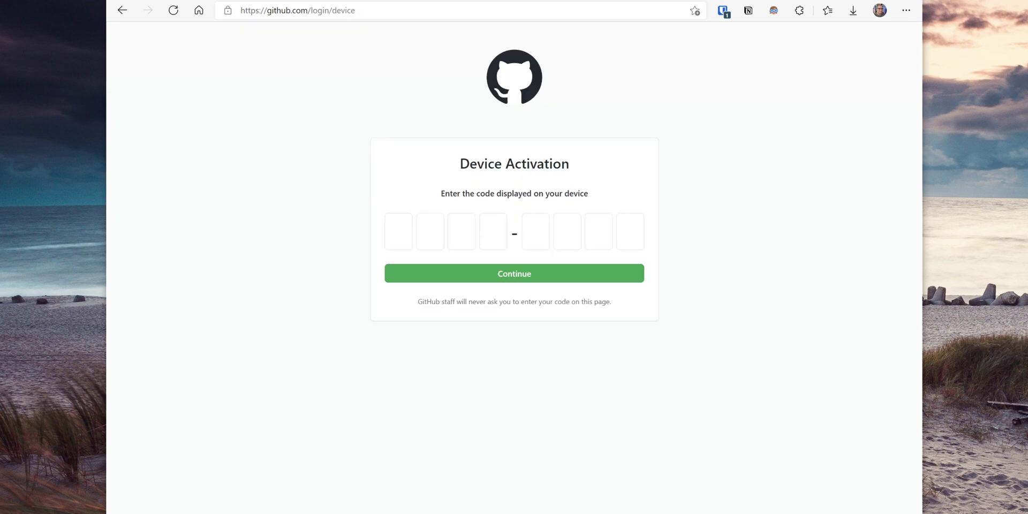
left_click(398, 231)
key("ctrl+v")
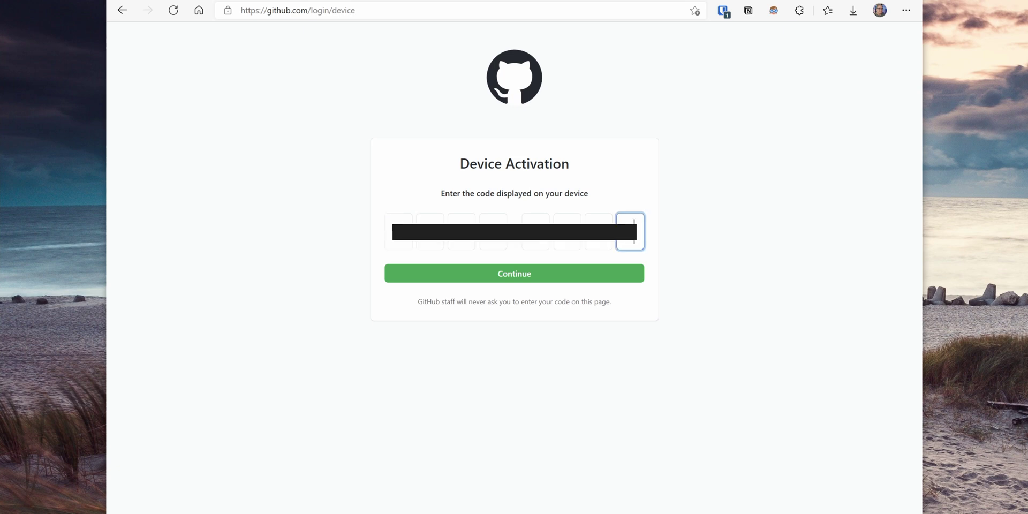
left_click(633, 281)
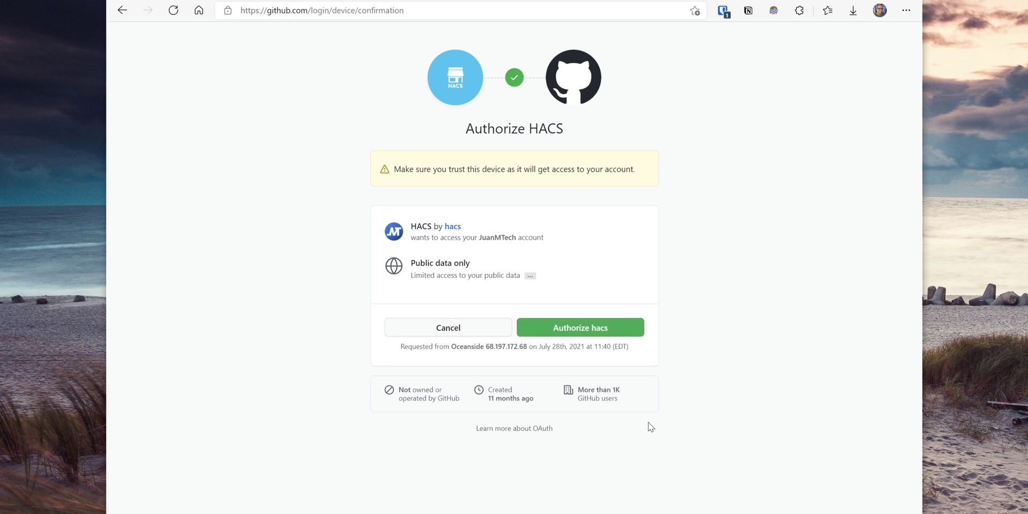
- Authorize HACS on GitHub and finish the integration setup with the area Home
left_click(625, 336)
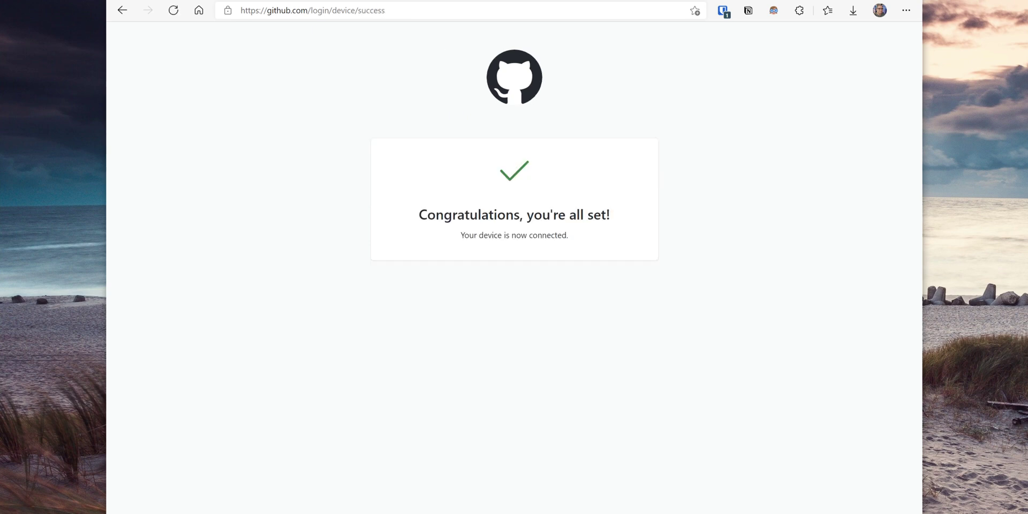
key("ctrl+w")
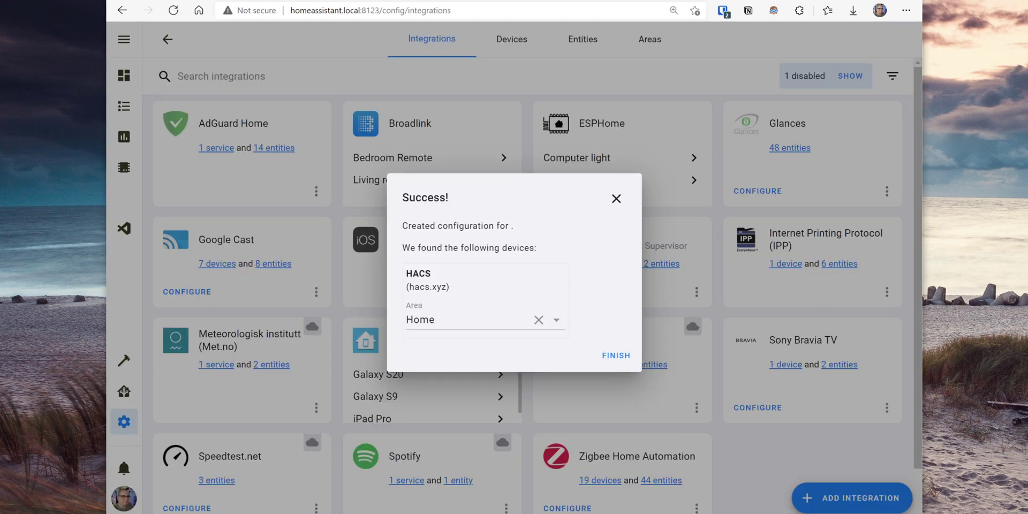
left_click(613, 355)
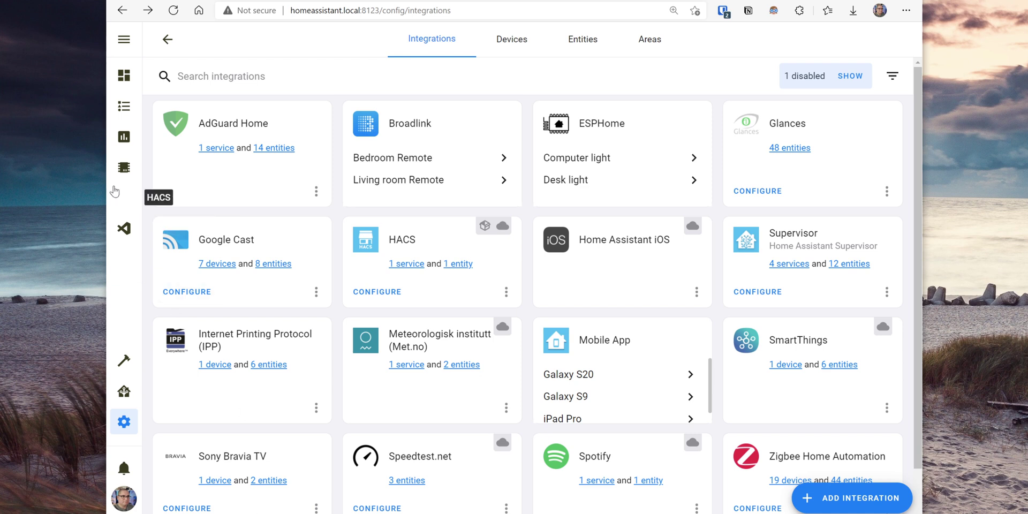
- Open the Mini Media Player repository from the HACS frontend repositories and start its installation
left_click(173, 11)
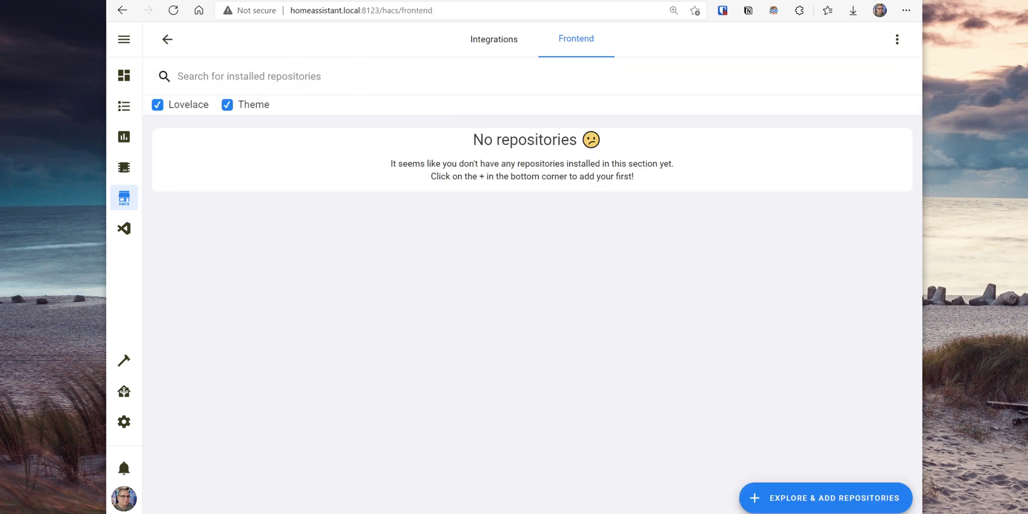
left_click(846, 510)
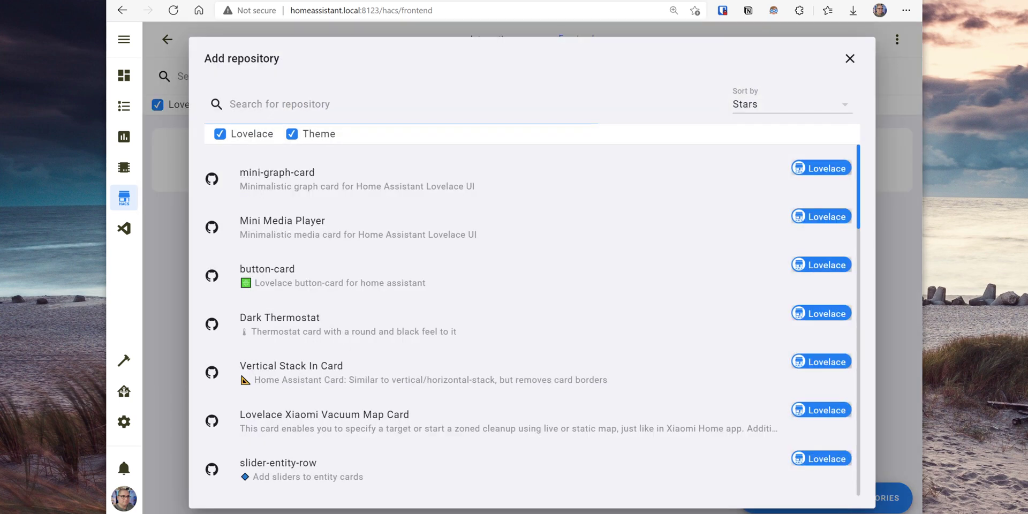
left_click(355, 244)
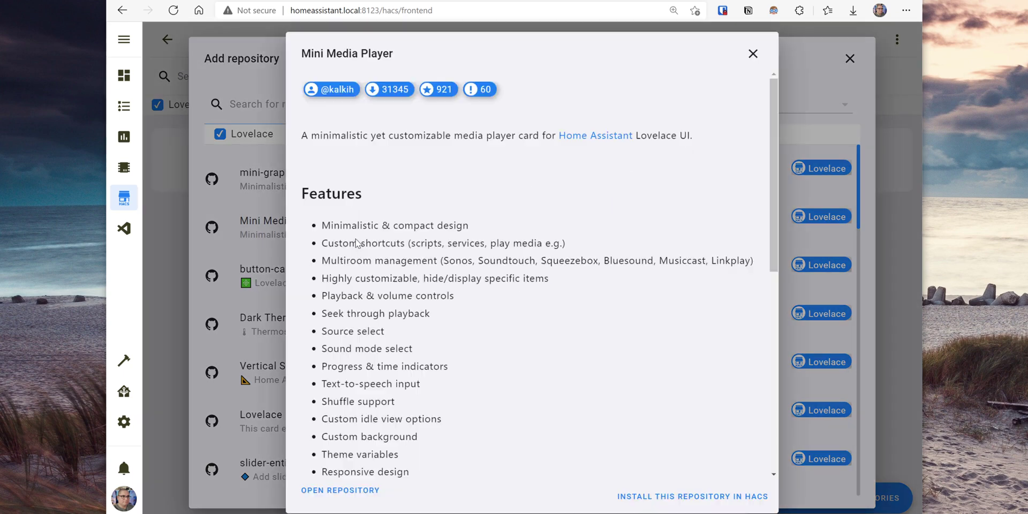
scroll(811, 387, "down", 5)
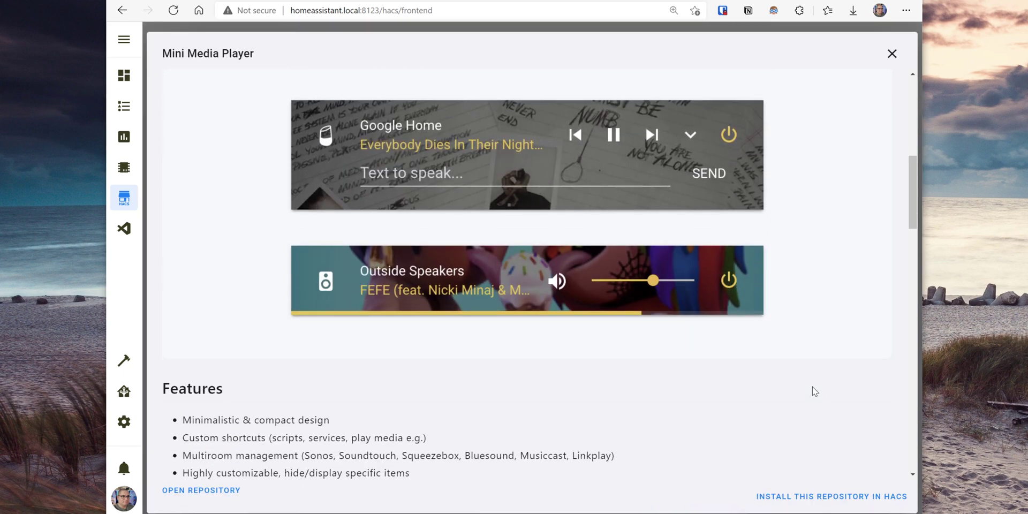
scroll(812, 386, "down", 1)
left_click(816, 497)
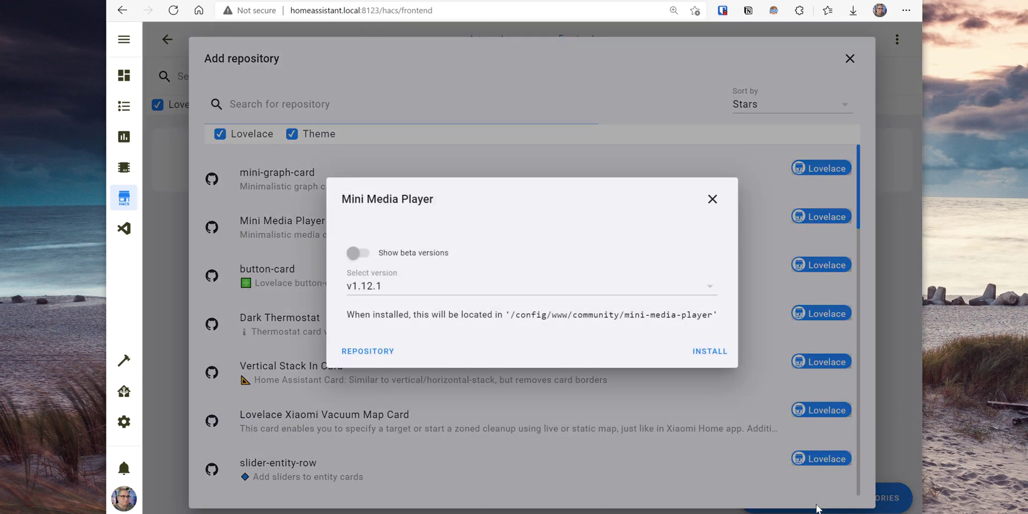
- Install Mini Media Player version v1.12.1 and reload the browser to load its resources
left_click(703, 289)
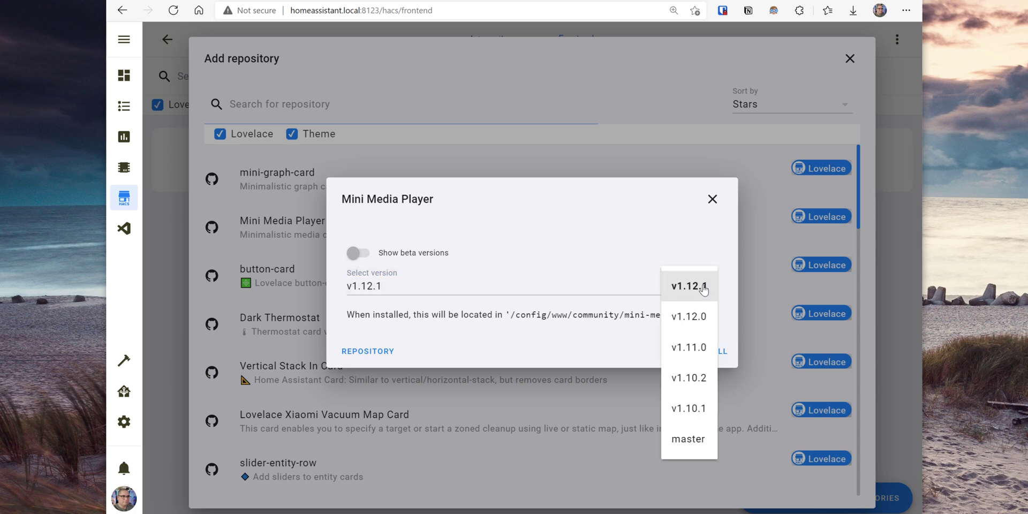
left_click(721, 253)
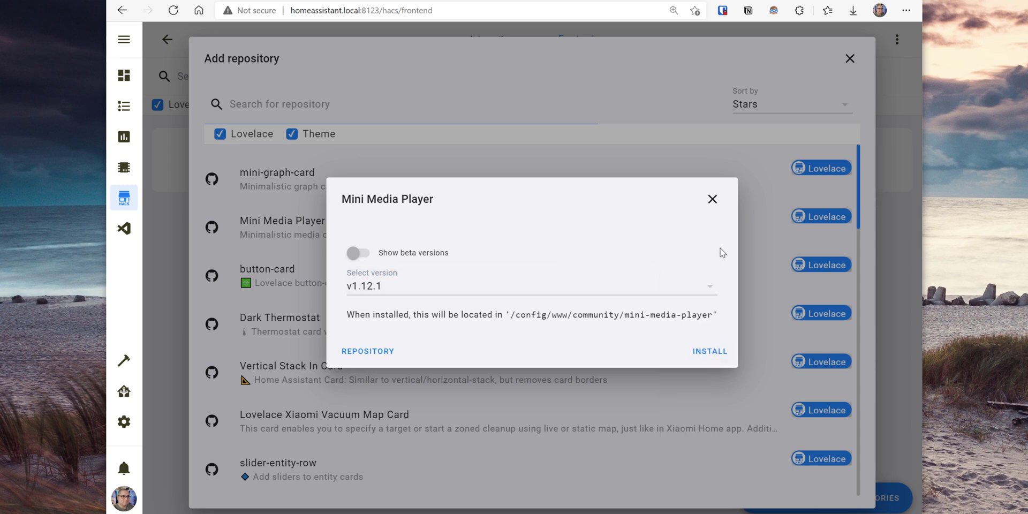
left_click(710, 351)
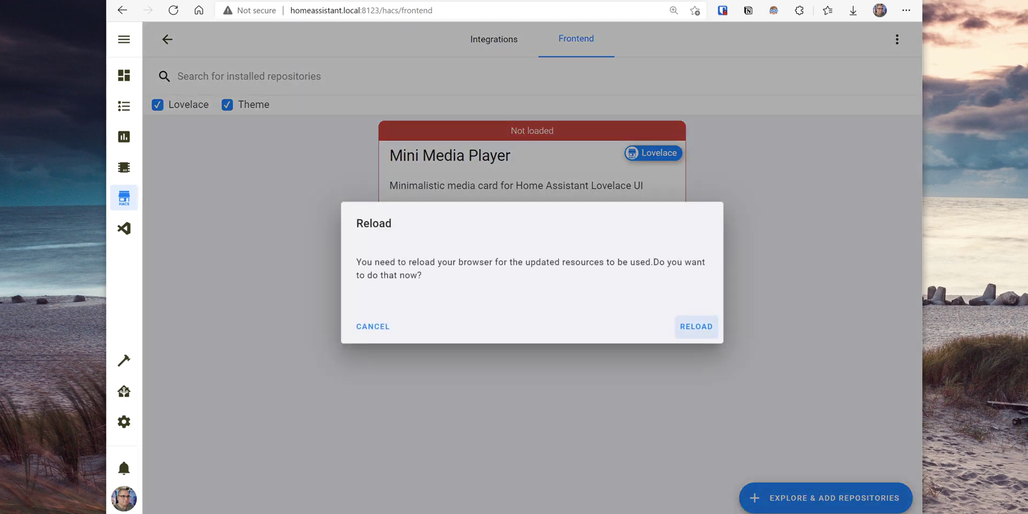
left_click(696, 326)
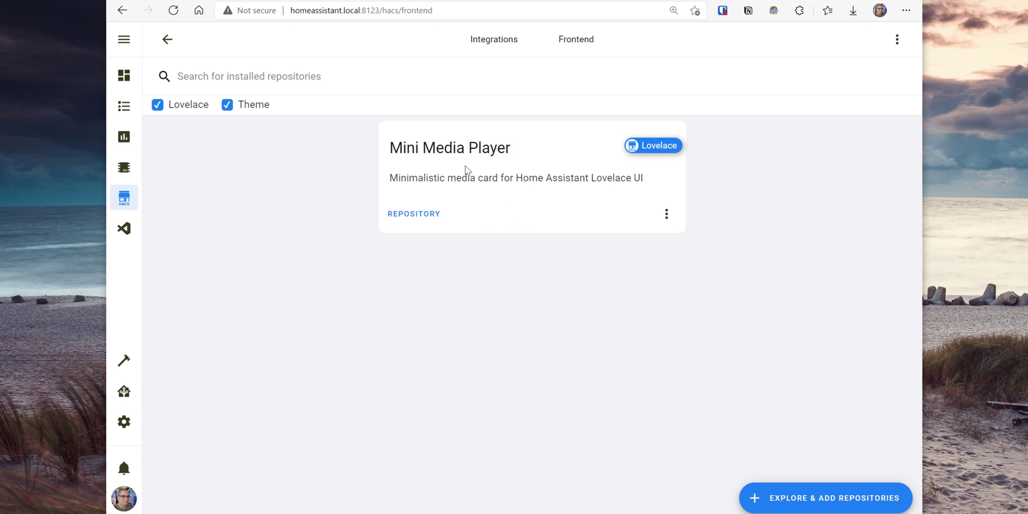
- Review the install instructions, card options and example usage in the Mini Media Player GitHub readme, then return to HACS
left_click(413, 230)
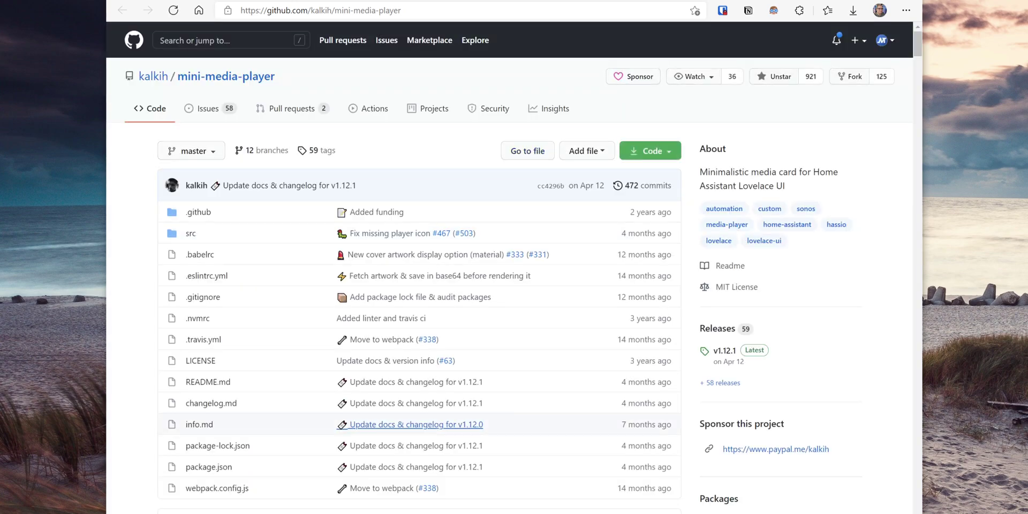
scroll(397, 354, "down", 15)
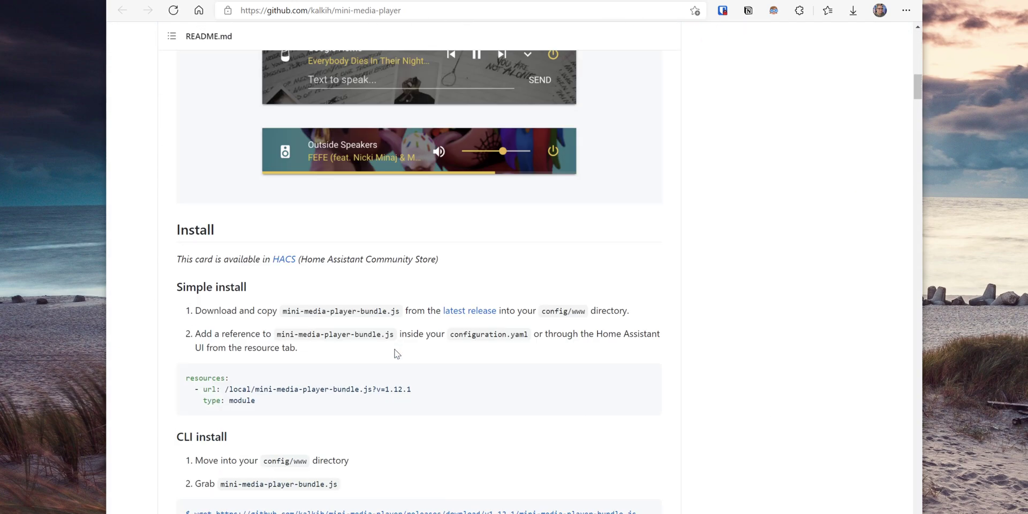
scroll(397, 353, "down", 11)
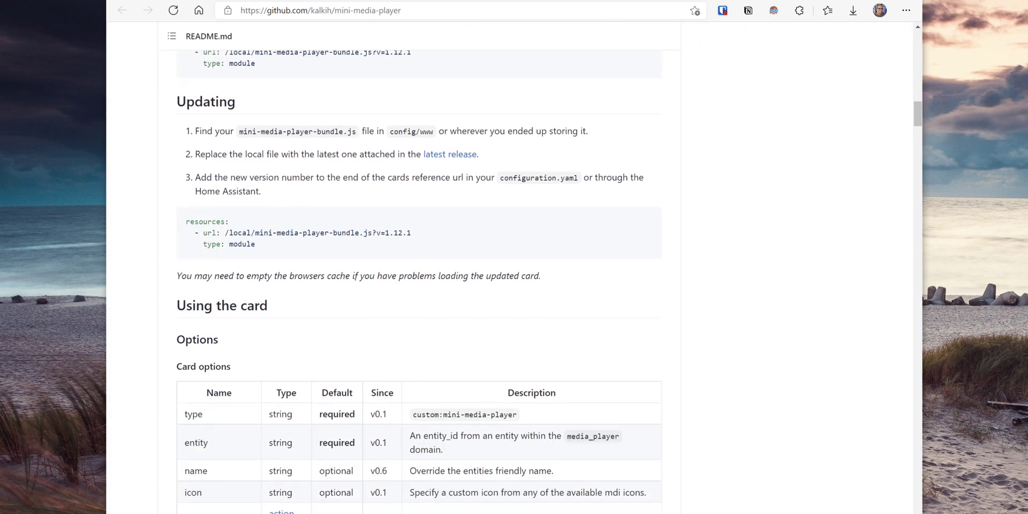
scroll(396, 354, "down", 5)
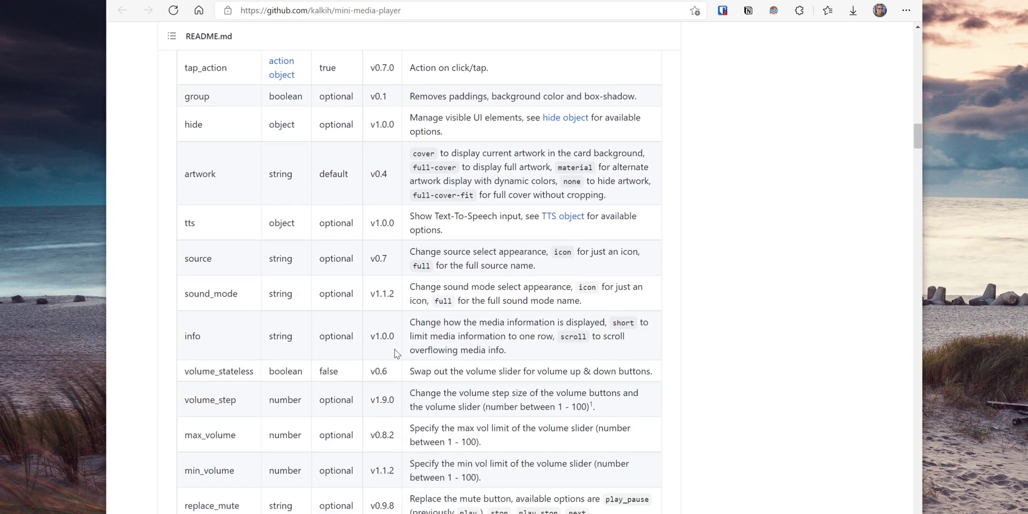
scroll(394, 353, "down", 15)
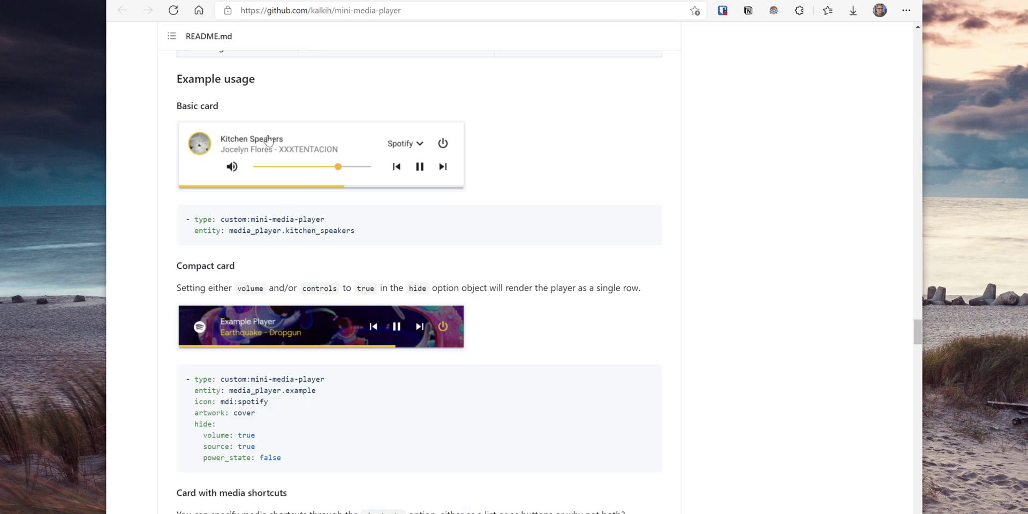
key("ctrl+w")
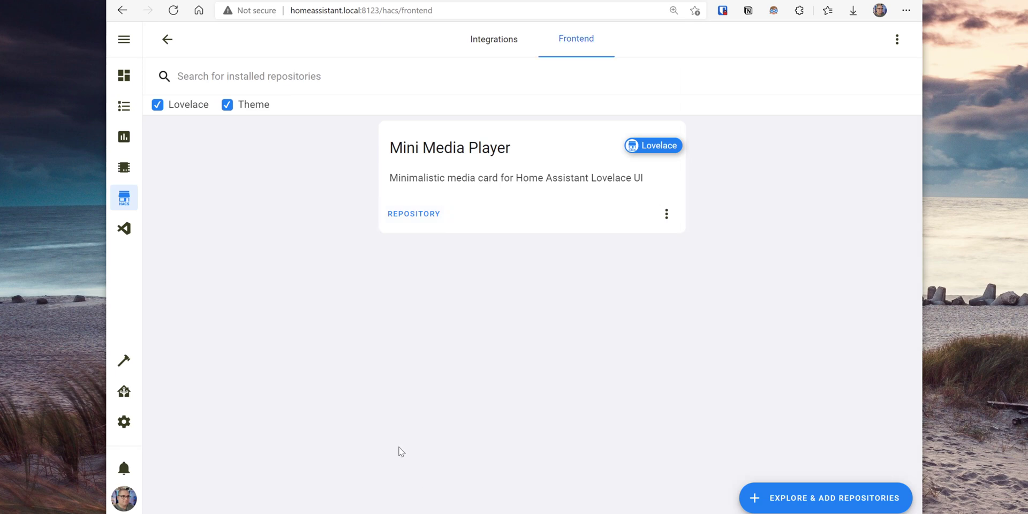
- Edit the Main view of the dashboard and add a Custom: Mini Media Player card to it
left_click(125, 77)
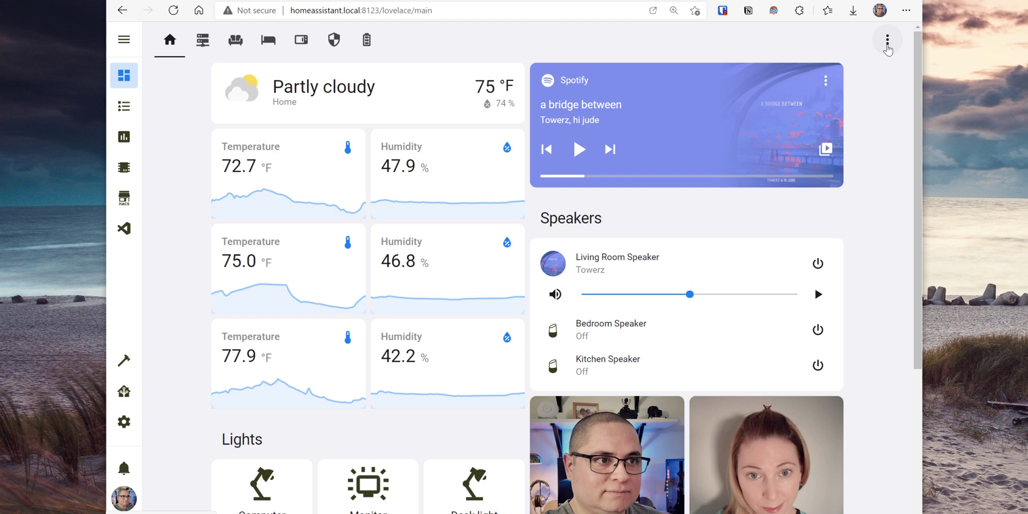
left_click(888, 43)
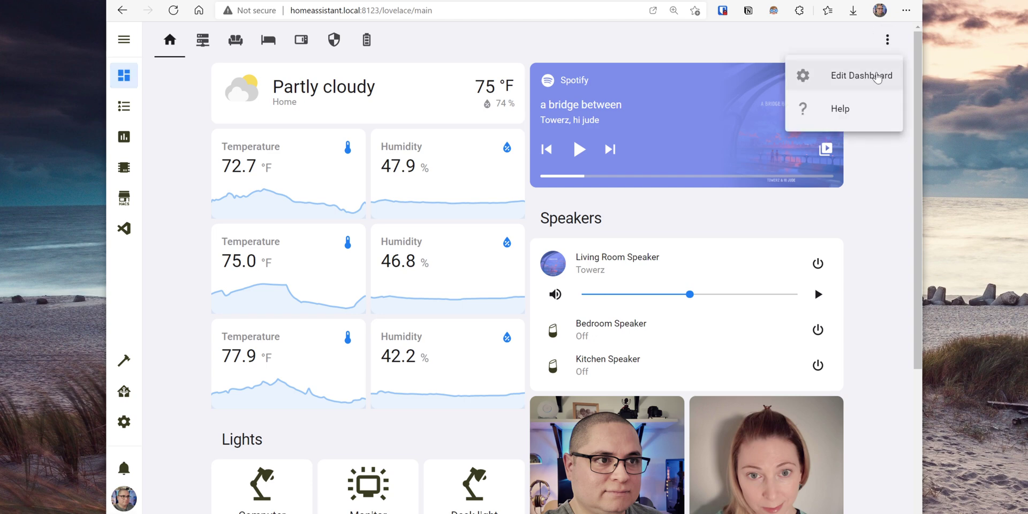
left_click(877, 78)
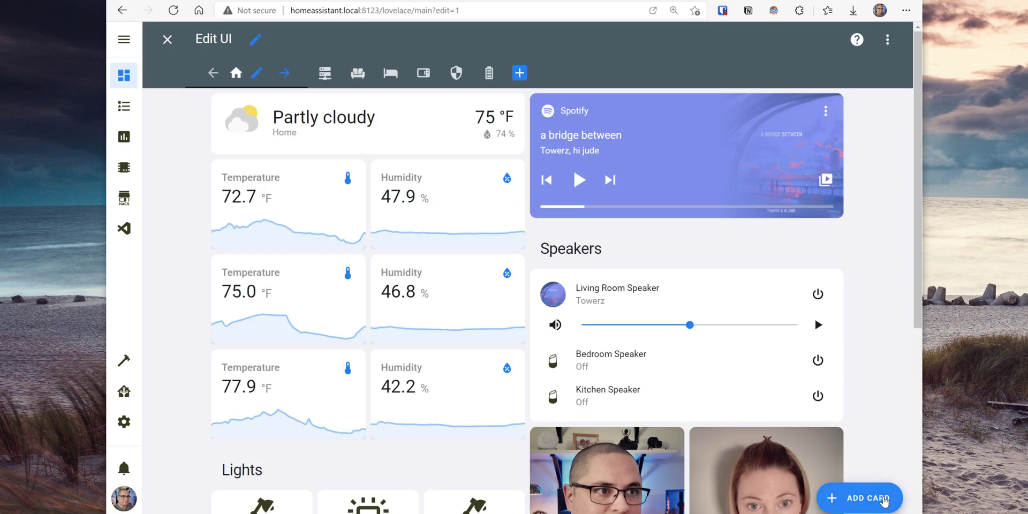
left_click(883, 501)
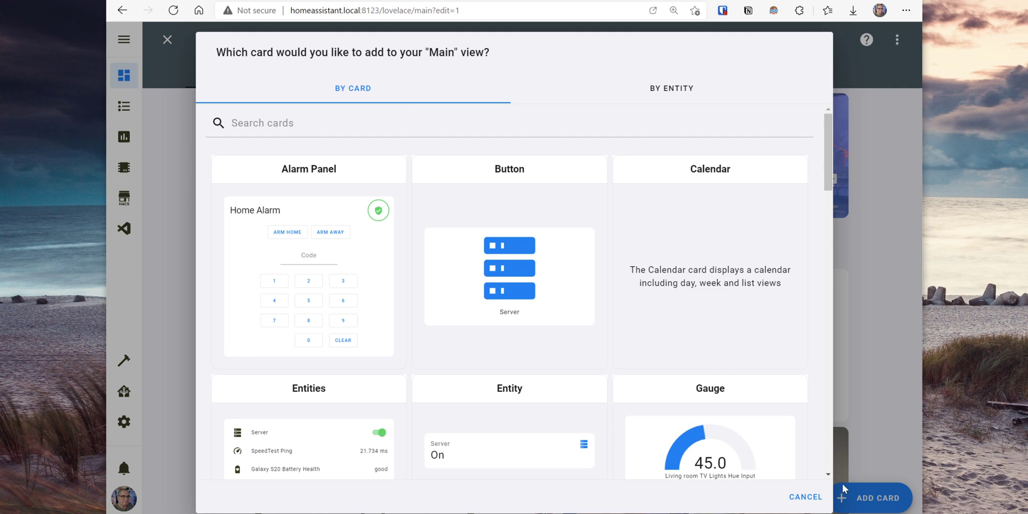
left_click_drag(825, 124, 819, 442)
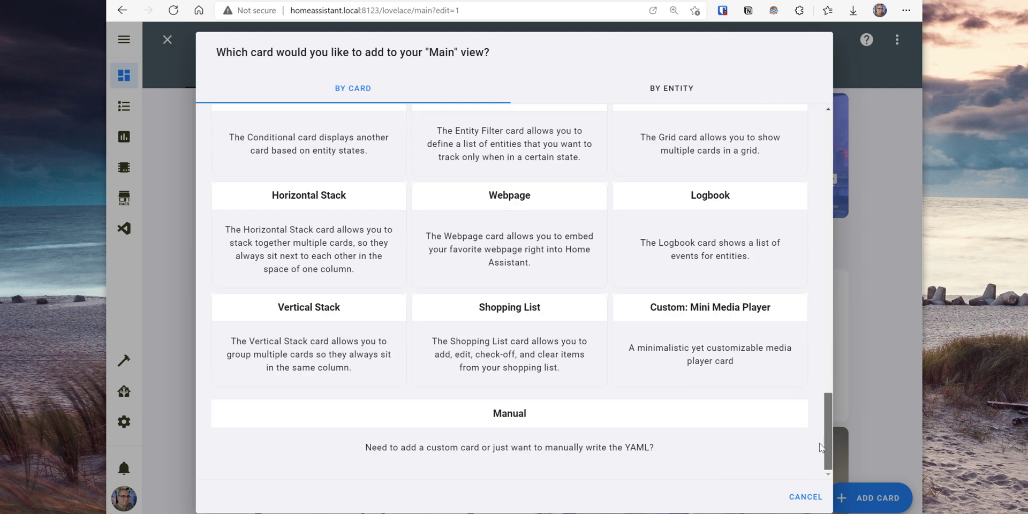
left_click(706, 318)
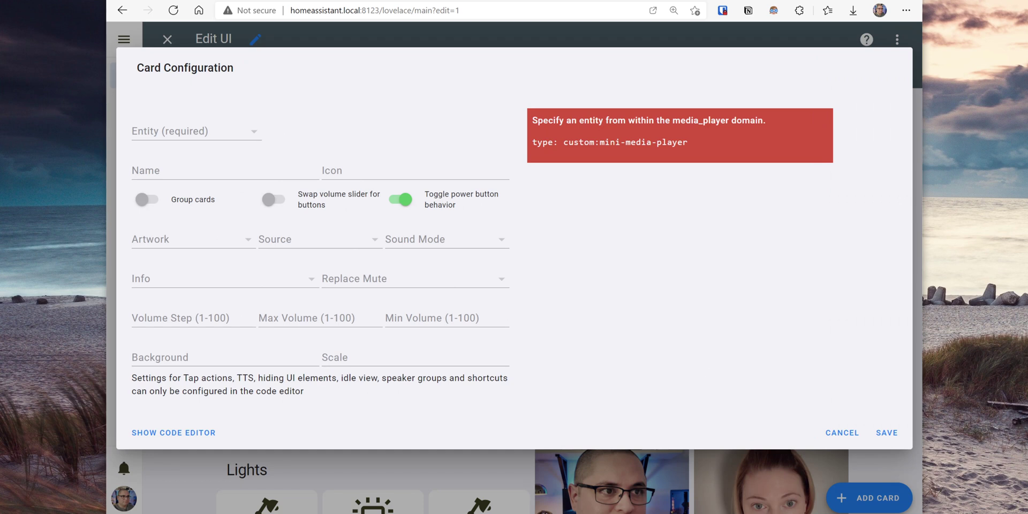
- Configure the card with entity media_player.lr_speaker, name Speaker, icon hass:google-home, cover artwork and sound mode icon, and save it
left_click(182, 133)
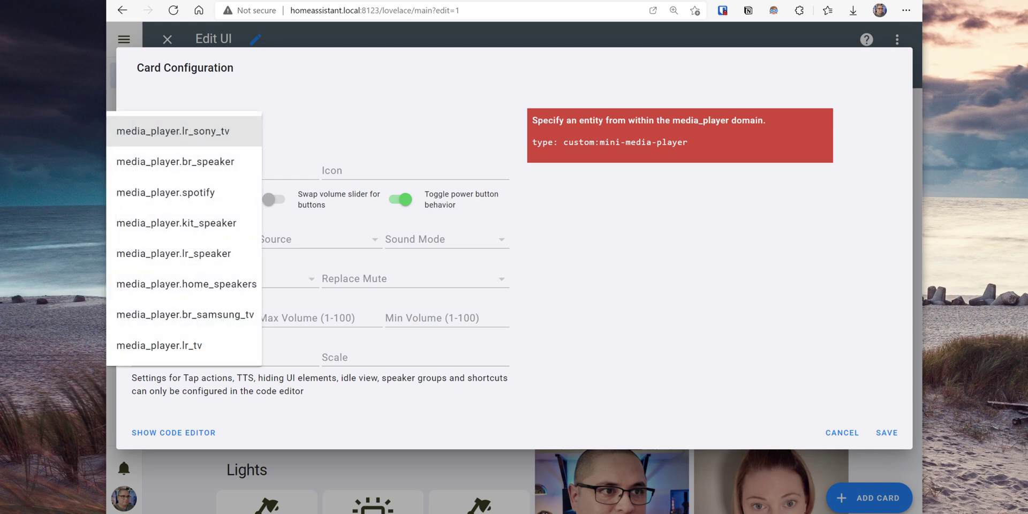
left_click(195, 256)
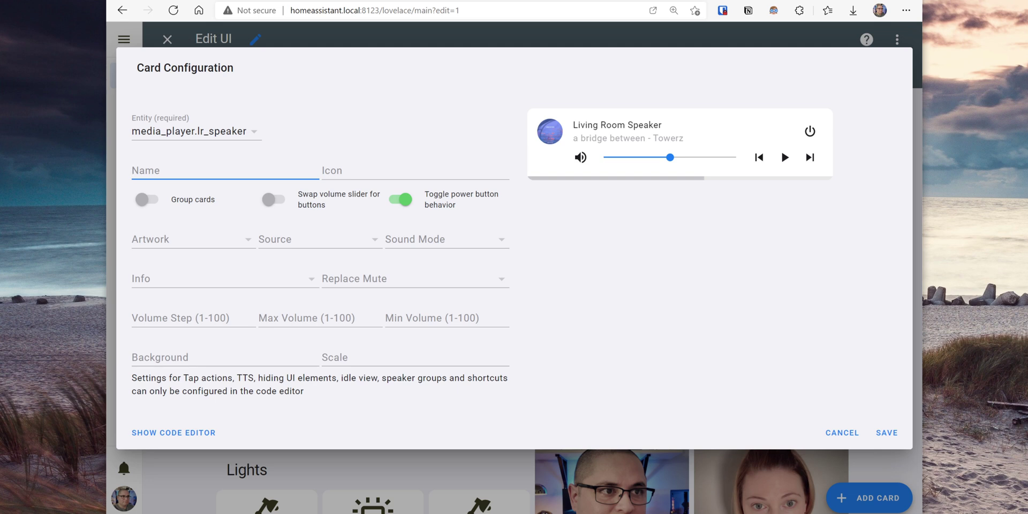
type("Speaker")
key("Tab")
type("hass:google-home")
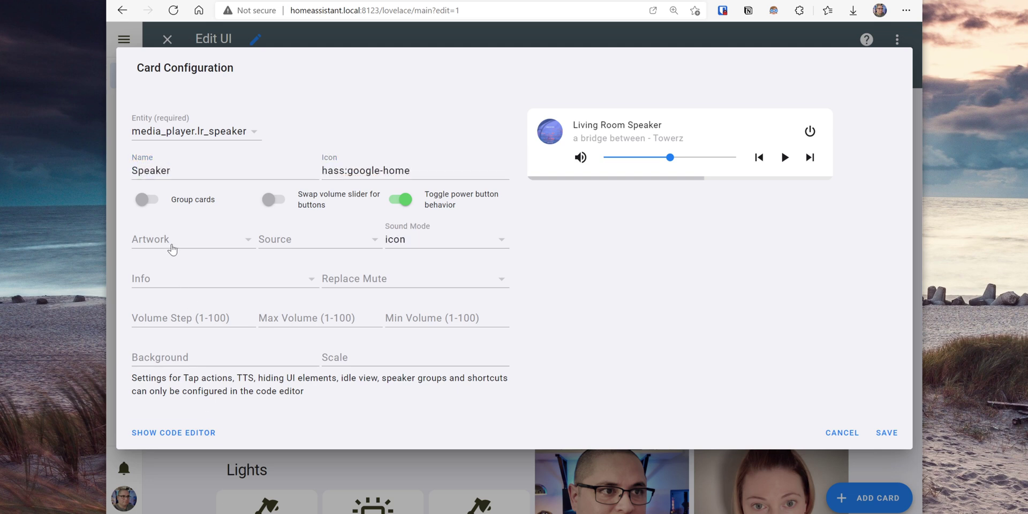
left_click(171, 248)
left_click(206, 242)
left_click(884, 434)
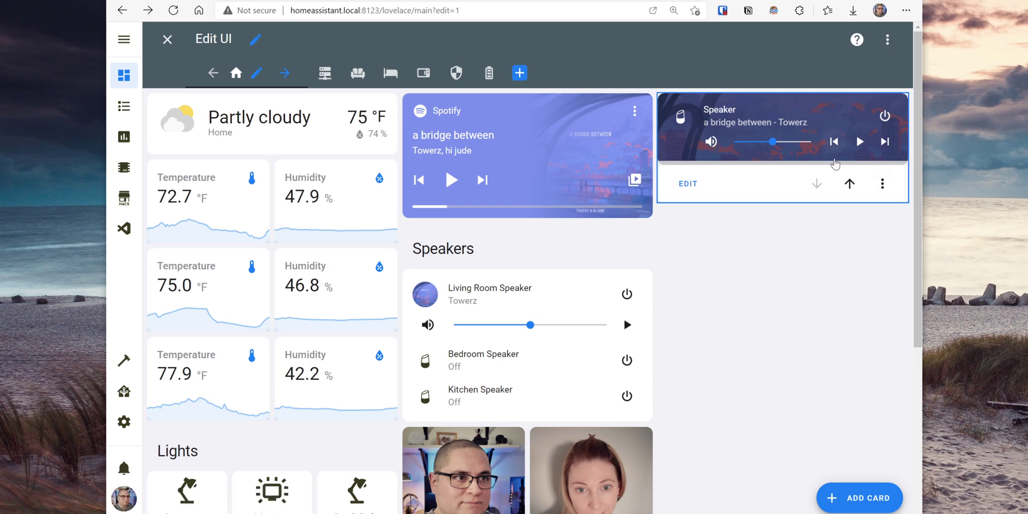
- Reopen the Mini Media Player card's configuration and clear its custom name
left_click(695, 186)
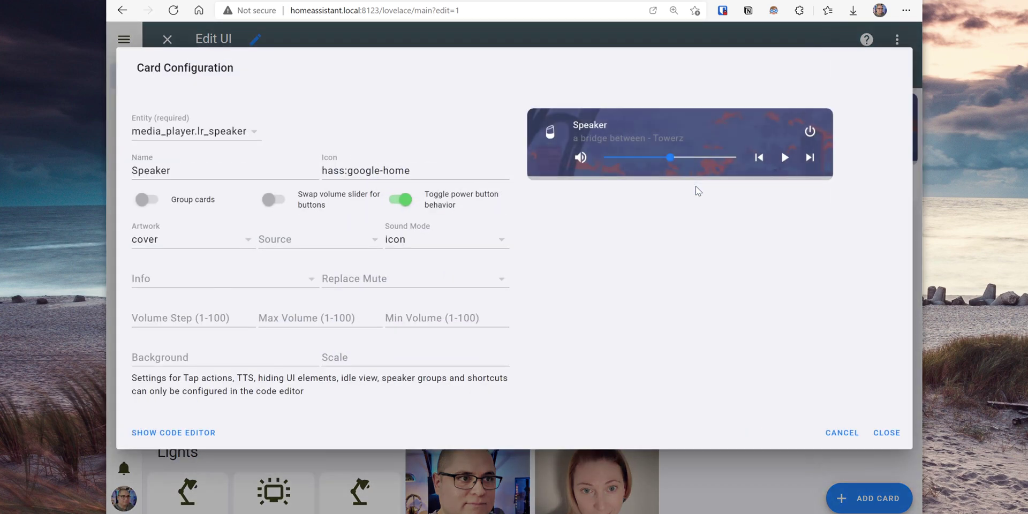
key("ctrl+a")
key("BackSpace")
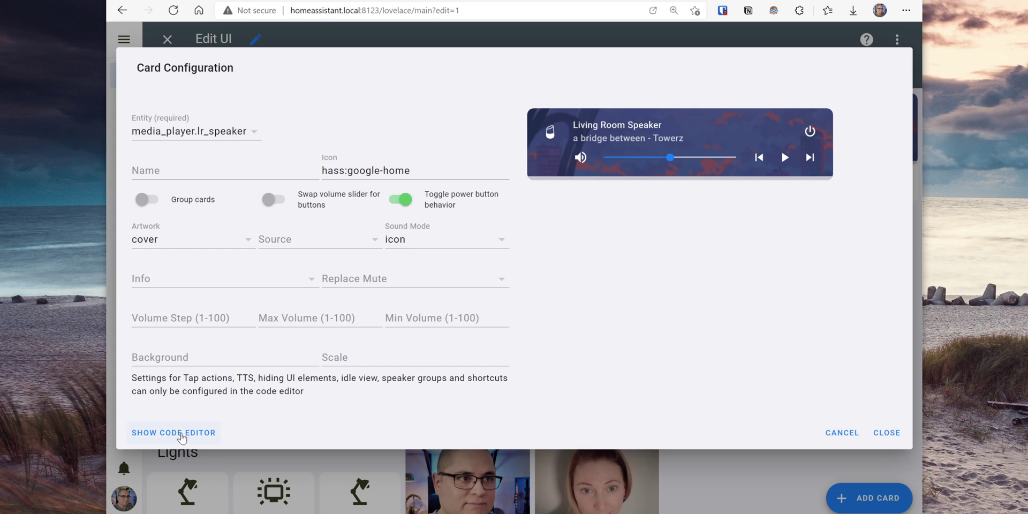
- Add a hide section with volume: true to the end of the card's YAML code and save the card
left_click(178, 433)
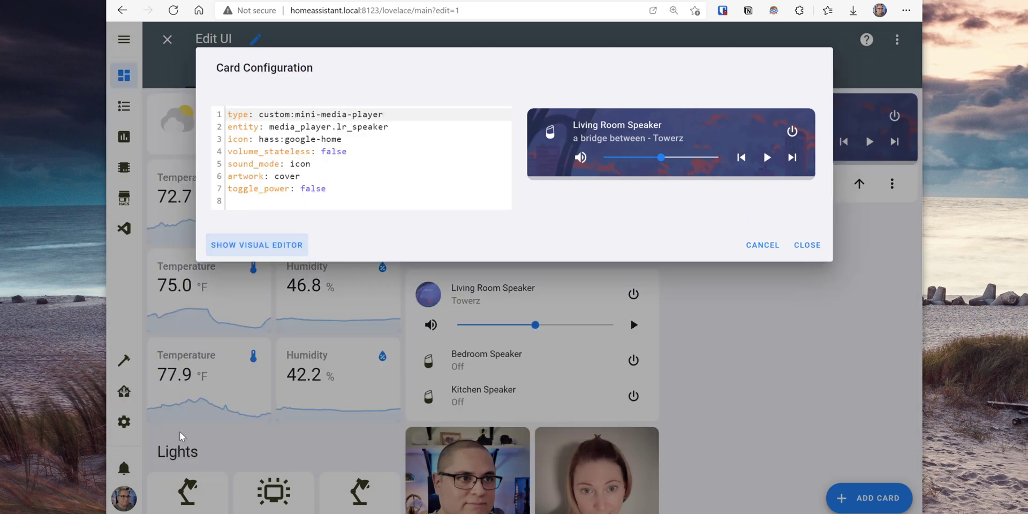
left_click(236, 201)
type("hide:")
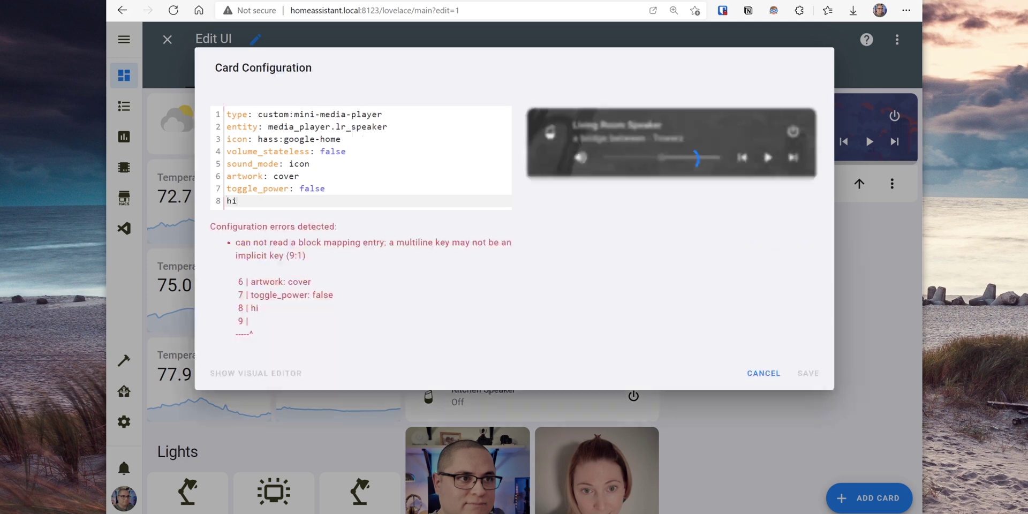
key("Return")
type("volume")
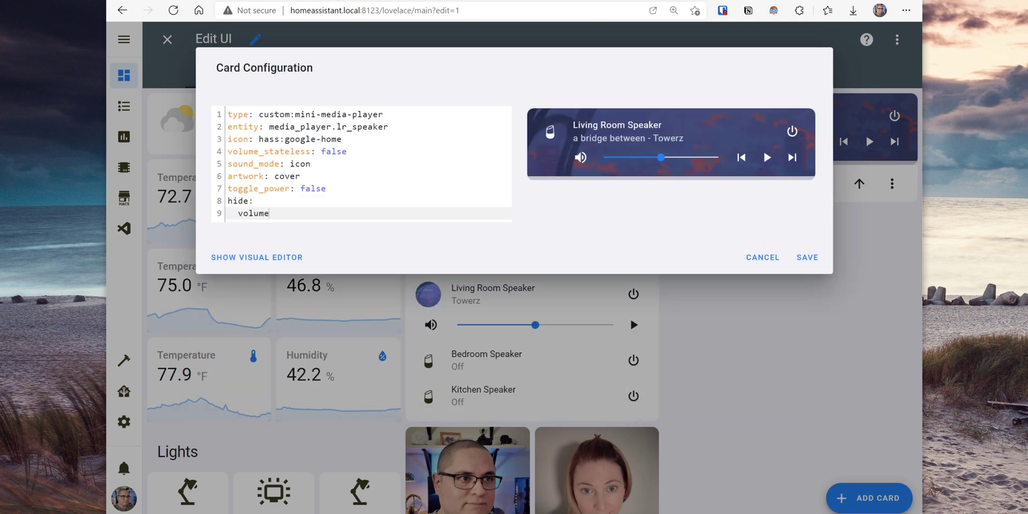
type(": tru")
left_click(806, 257)
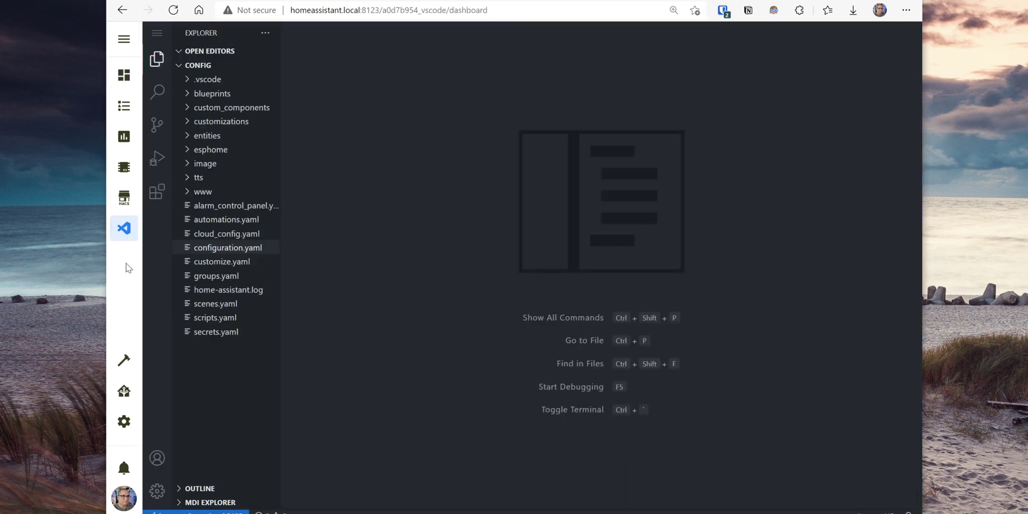
- Add a frontend section with themes: !include_dir_merge_named themes above tts in configuration.yaml and save the file
left_click(217, 250)
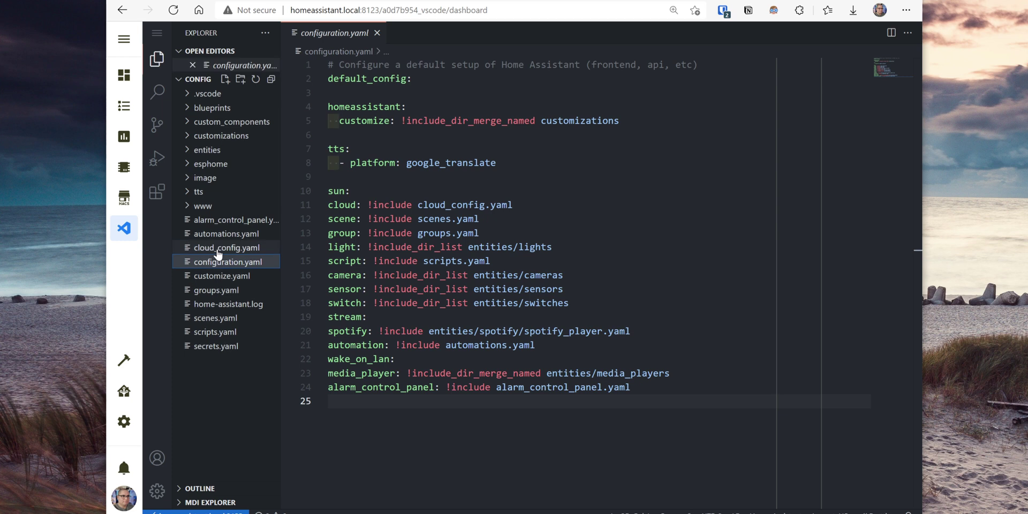
left_click(328, 135)
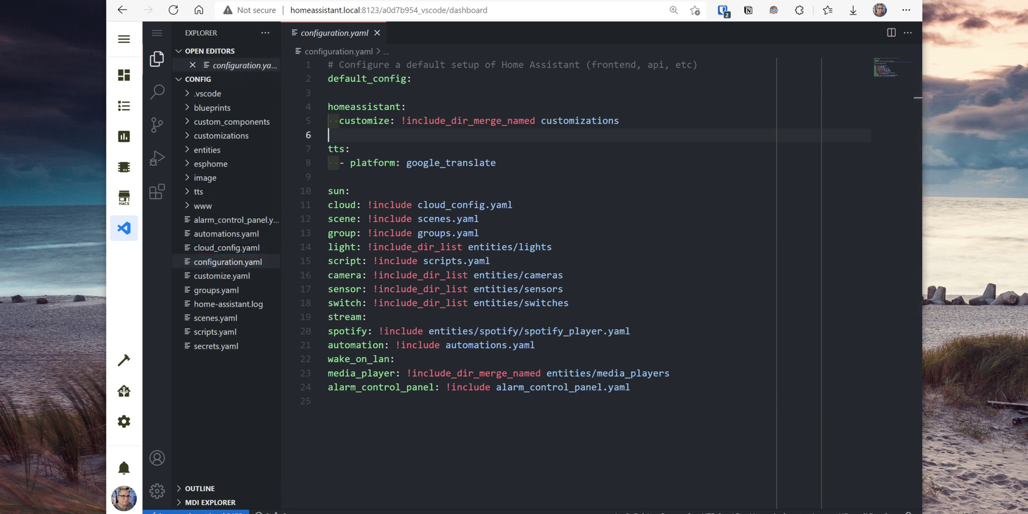
type("frontend:   themes: !include_dir_merge_named themes")
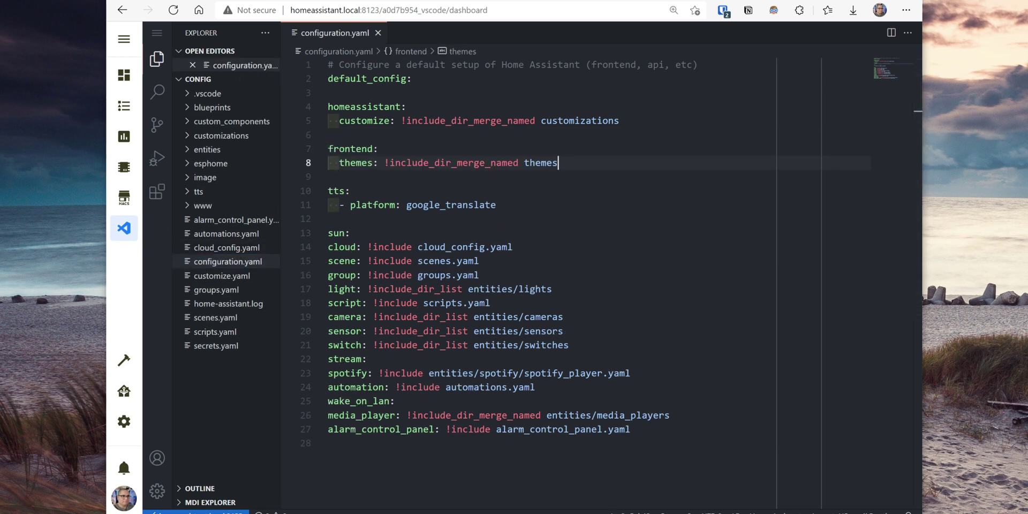
left_click(157, 33)
mouse_move(166, 35)
left_click(320, 194)
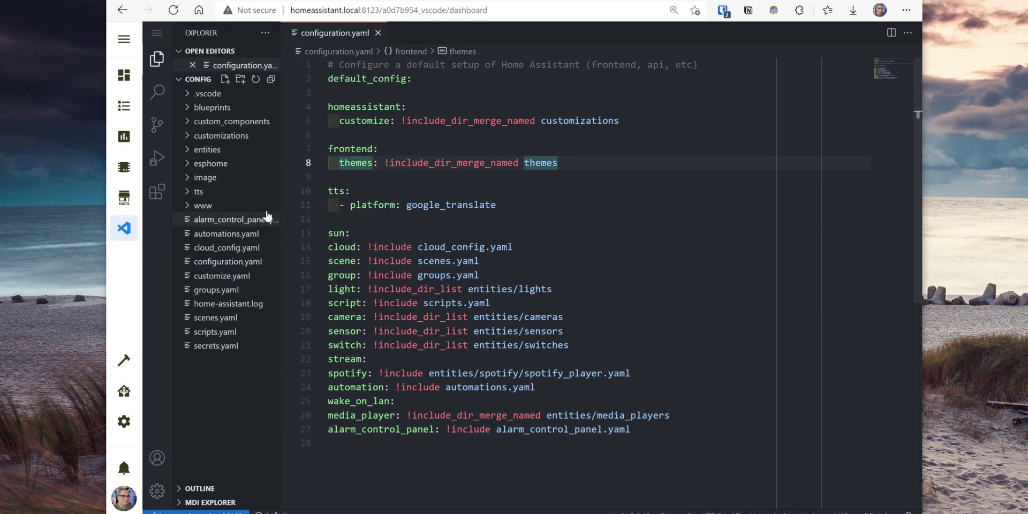
- Create a folder named themes in the config directory
left_click(241, 78)
type("themes")
key("Return")
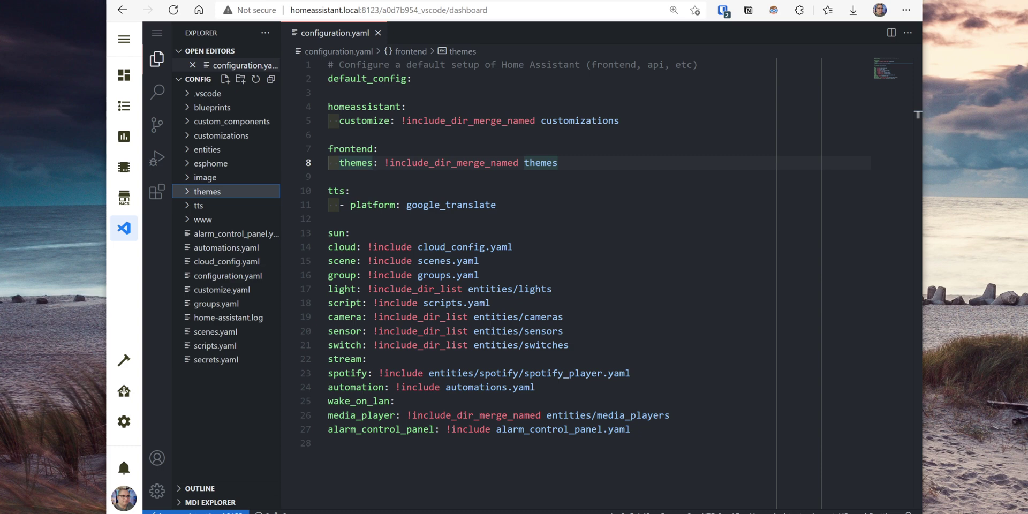
- Restart Home Assistant from the server controls and confirm the restart
left_click(125, 422)
scroll(519, 335, "down", 10)
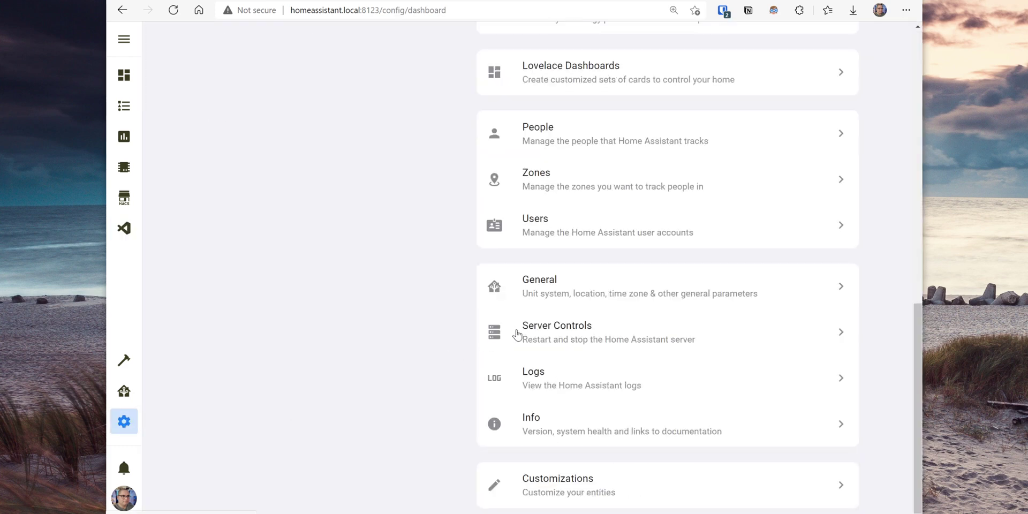
left_click(531, 338)
left_click(512, 387)
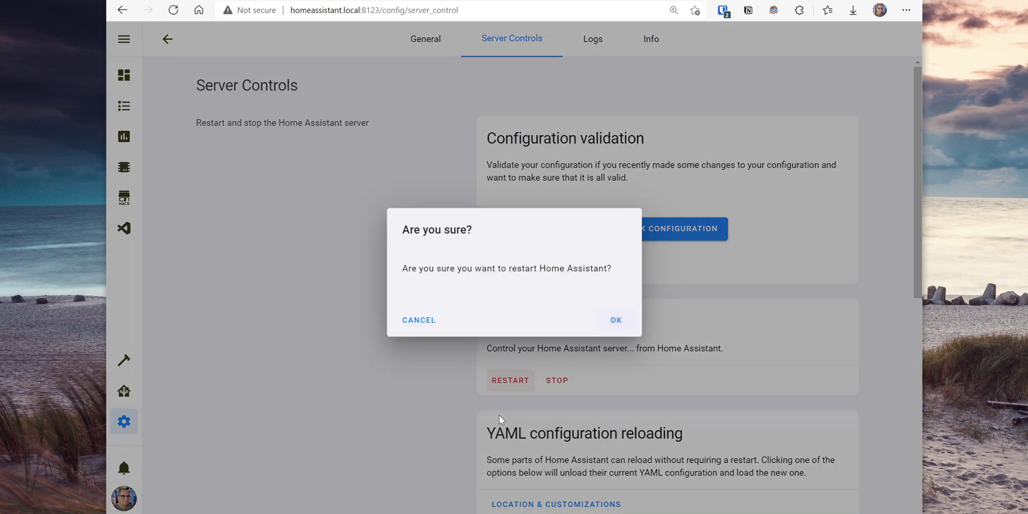
left_click(612, 323)
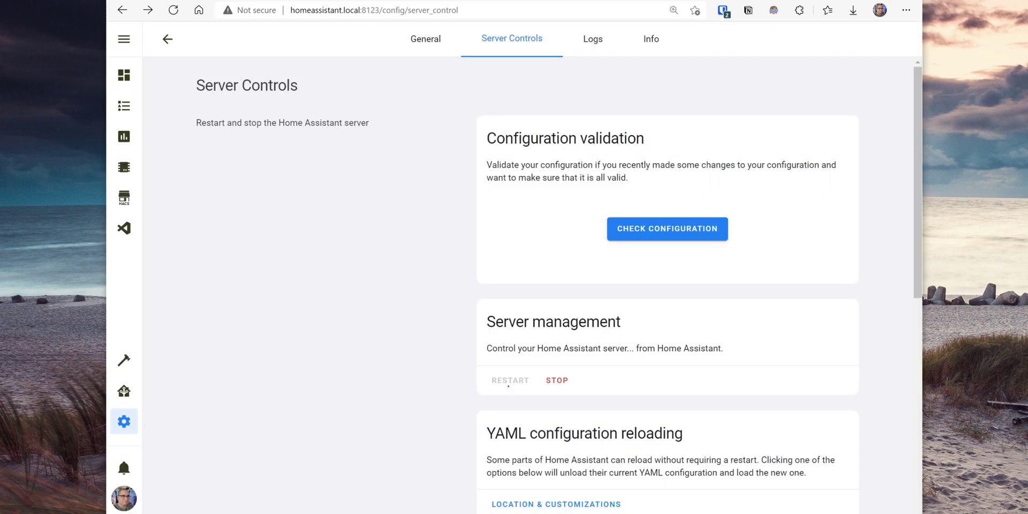
- Browse the HACS frontend repositories available to add, restrict them to themes and search for JuanMTech
left_click(129, 198)
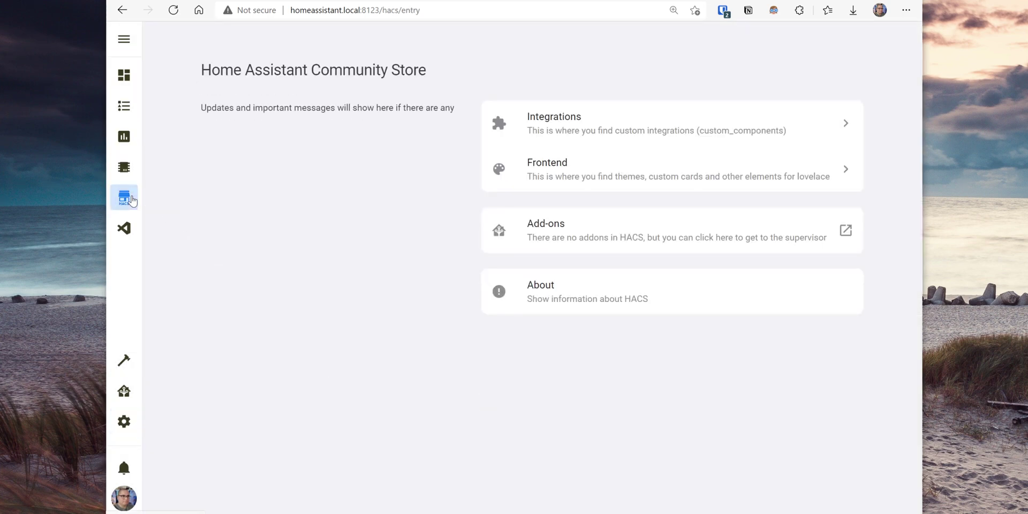
left_click(597, 176)
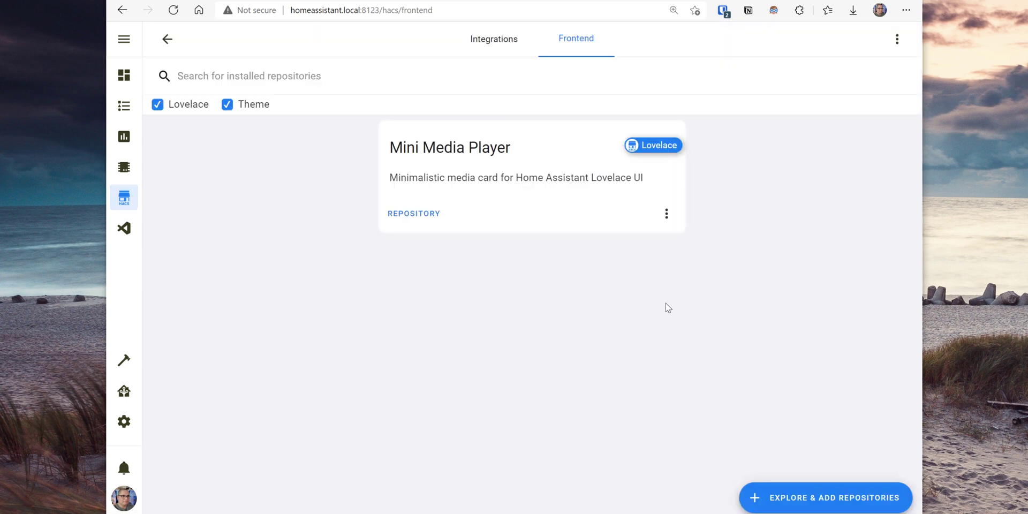
left_click(804, 500)
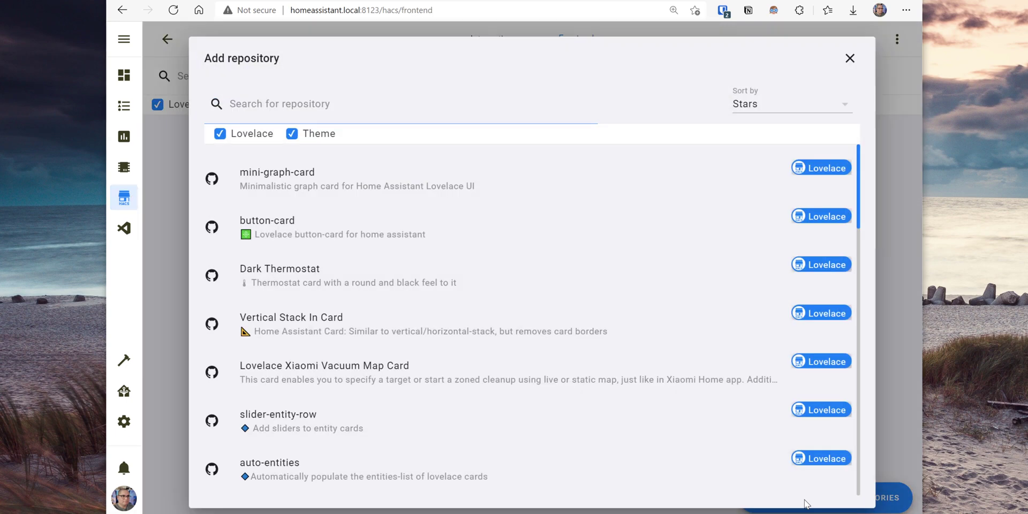
scroll(218, 138, "down", 3)
left_click(219, 134)
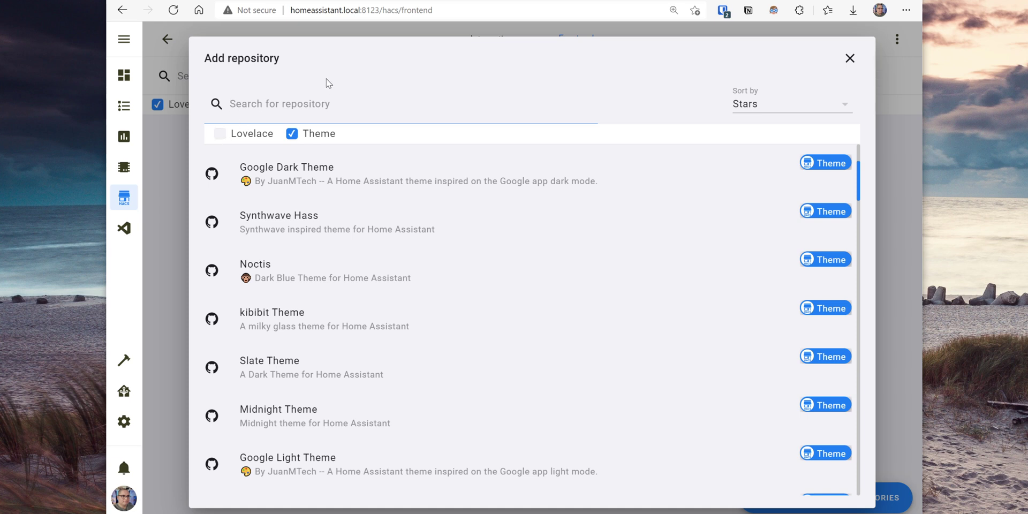
type("JuanMTech")
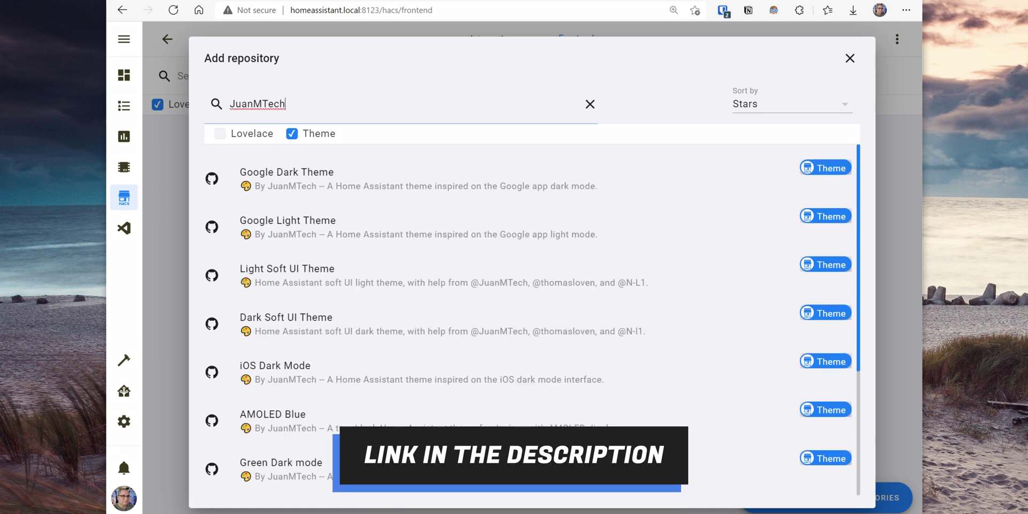
- Review the Google Dark Theme repository and install its version v1.9
left_click(403, 175)
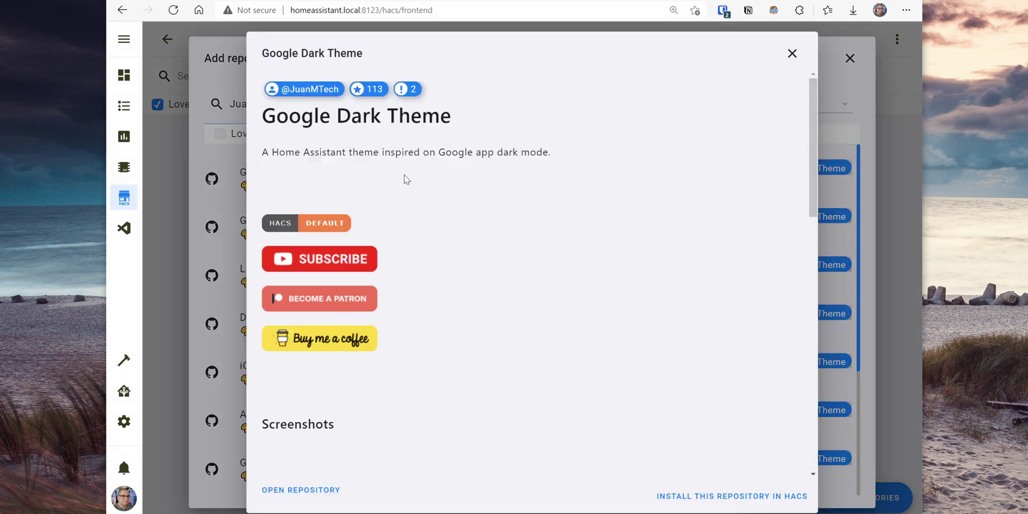
scroll(406, 174, "down", 5)
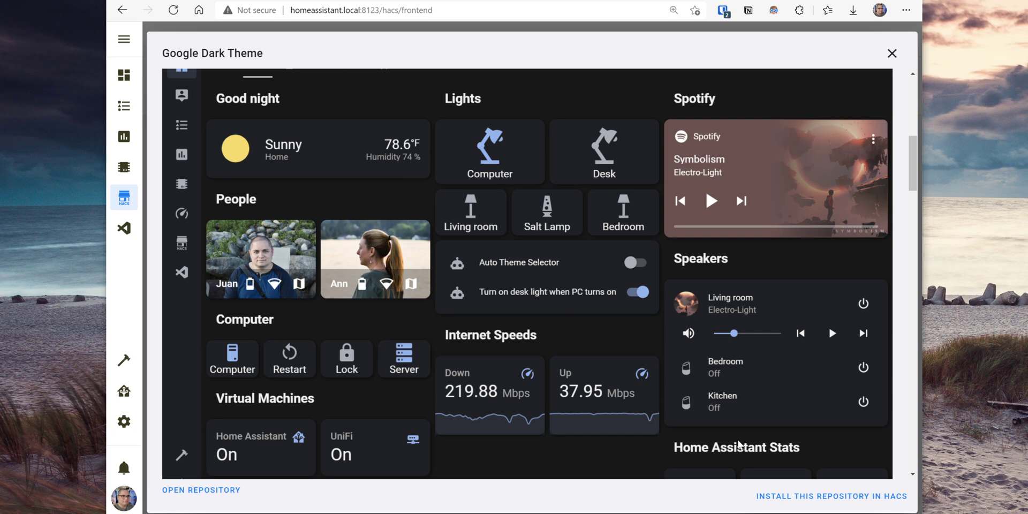
left_click(798, 498)
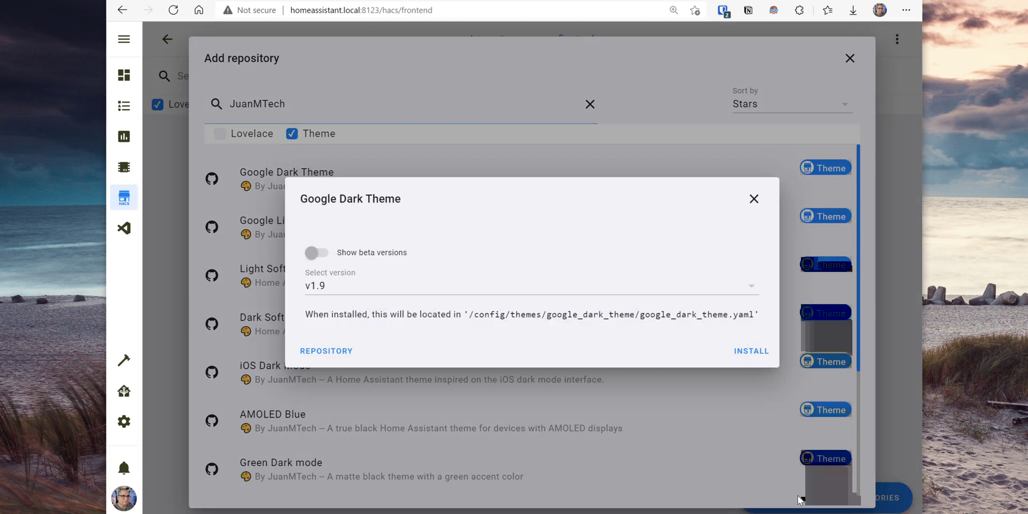
left_click(753, 356)
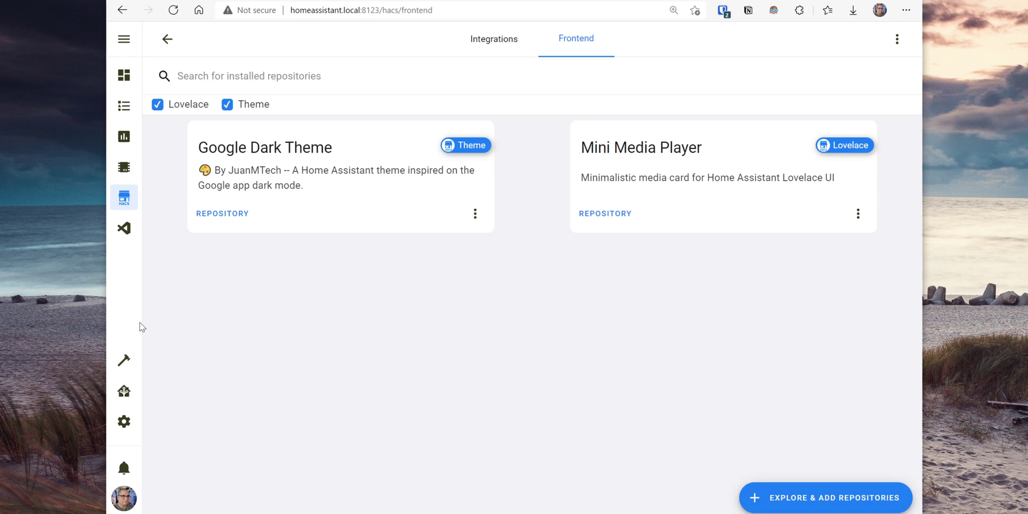
- Check the contents of the themes folder in the config directory for the installed Google Dark Theme files
left_click(127, 241)
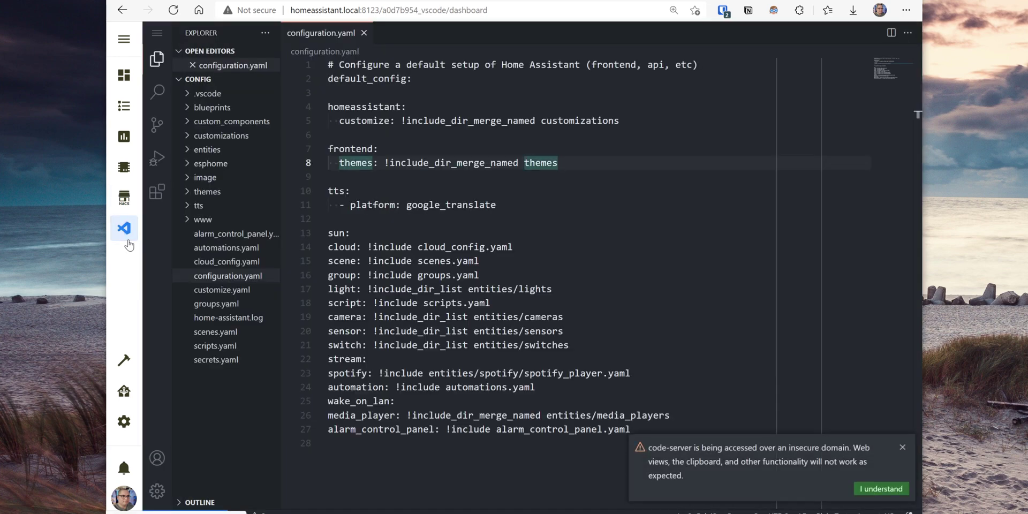
left_click(253, 194)
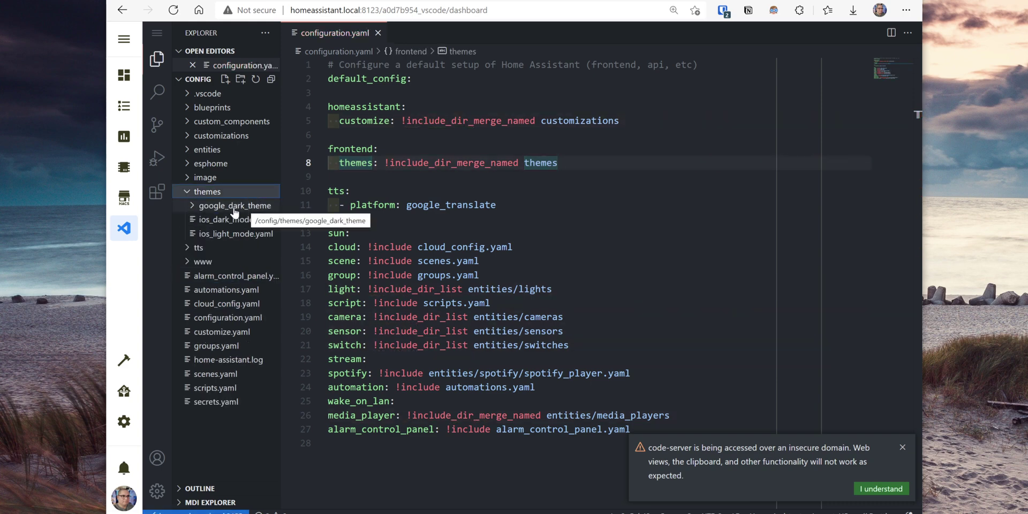
- Try Google Dark Theme and Google Light Theme in turn as the user profile's theme
left_click(125, 504)
left_click(685, 309)
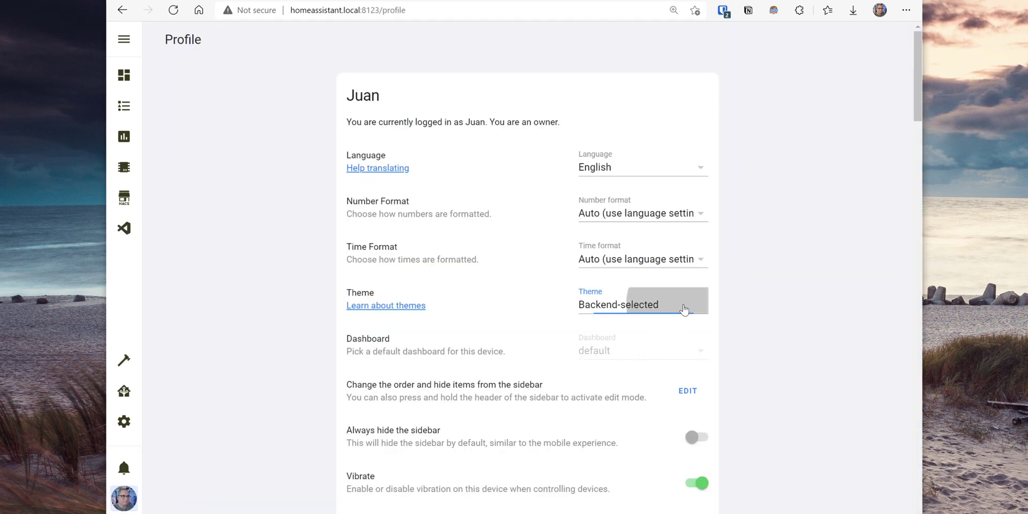
left_click(691, 372)
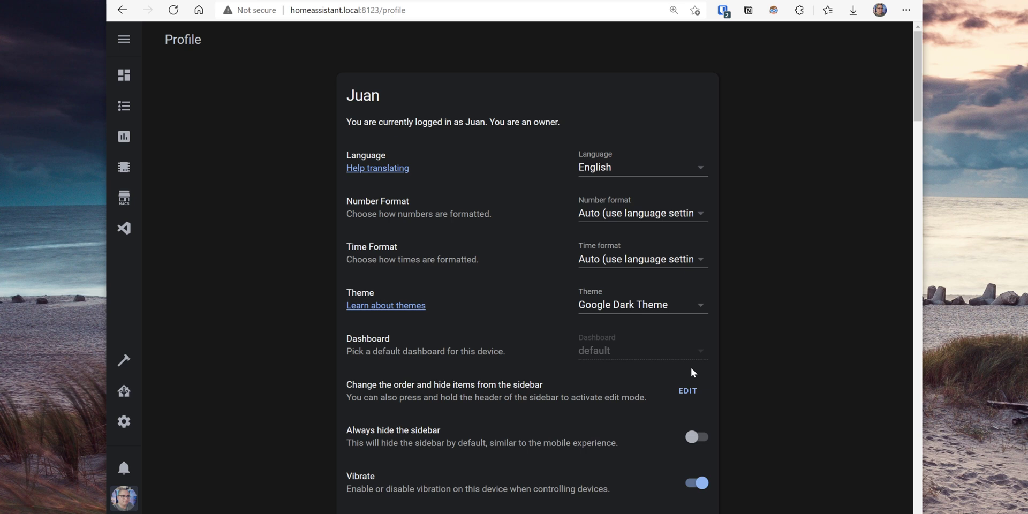
left_click(704, 306)
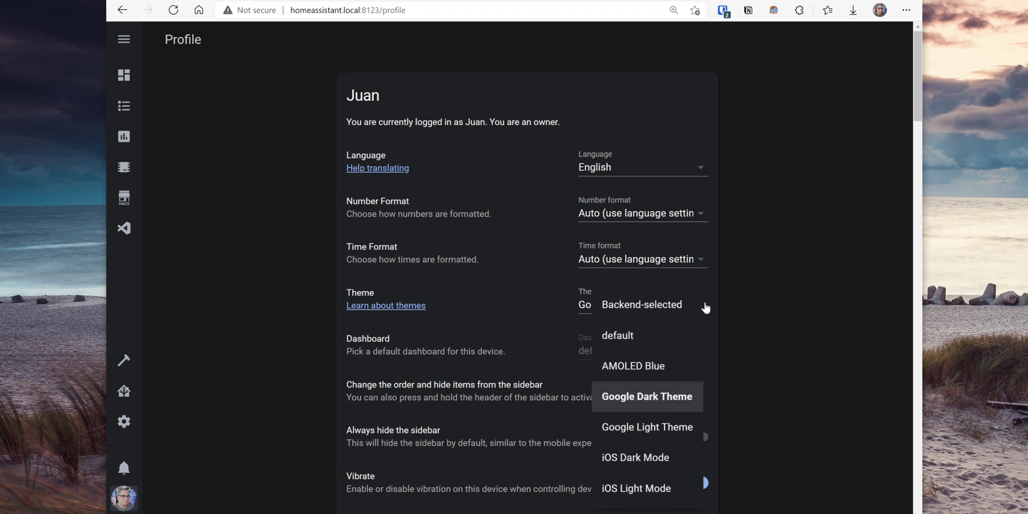
left_click(679, 436)
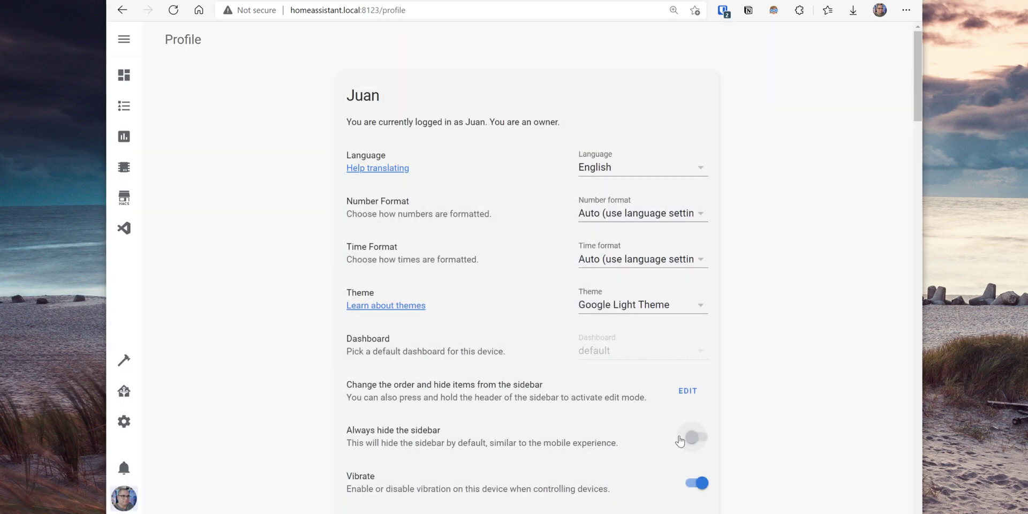
- Call the frontend.set_theme service from the developer tools with the name Google Light Theme and the mode light
left_click(135, 366)
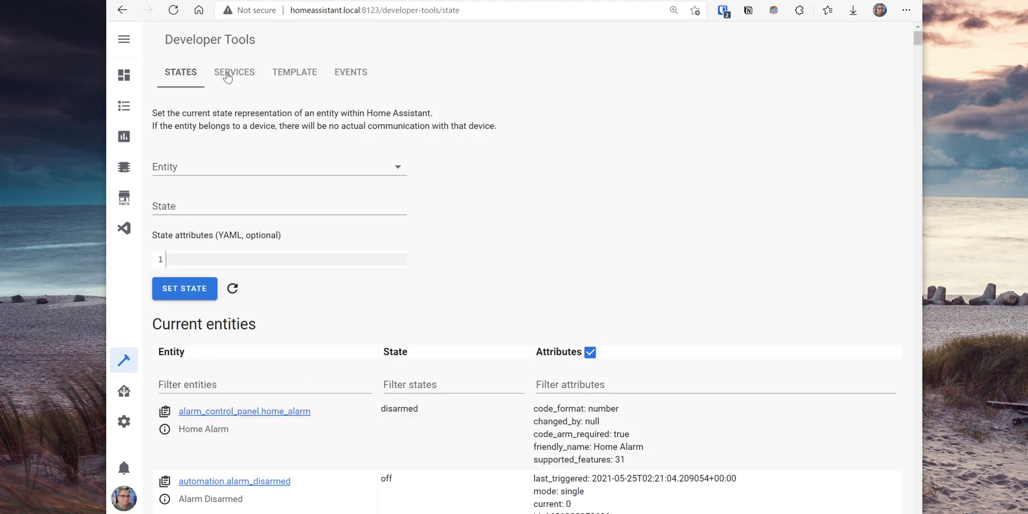
left_click(228, 75)
left_click(270, 152)
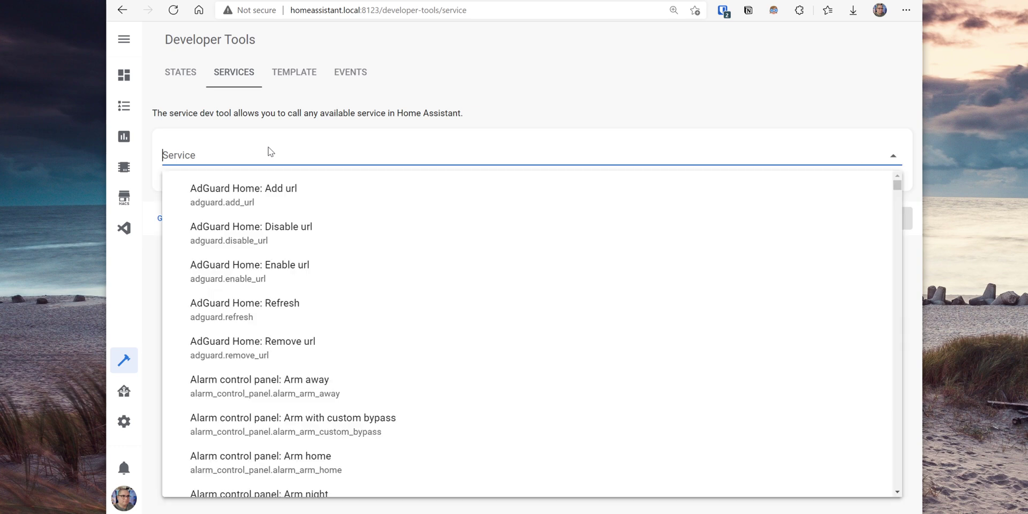
type("frontend.set_theme")
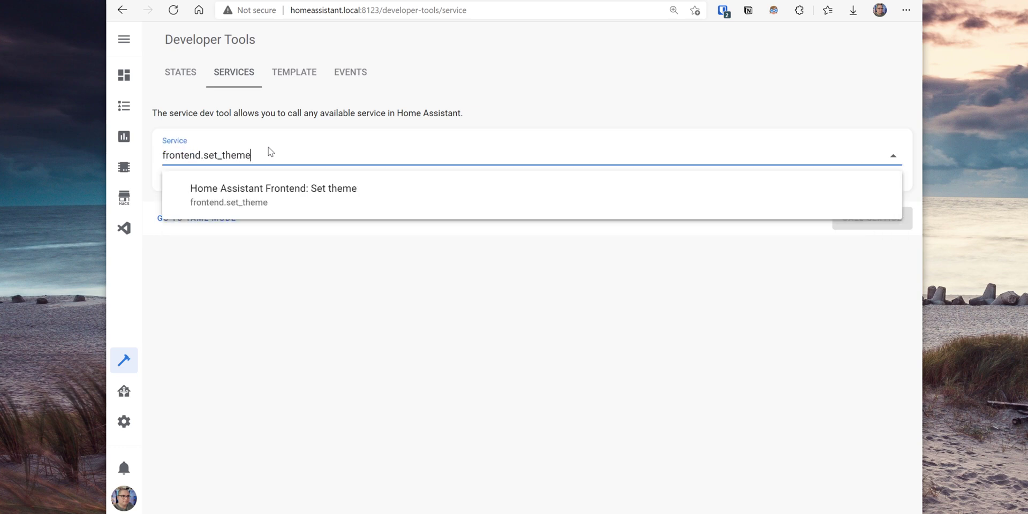
left_click(294, 198)
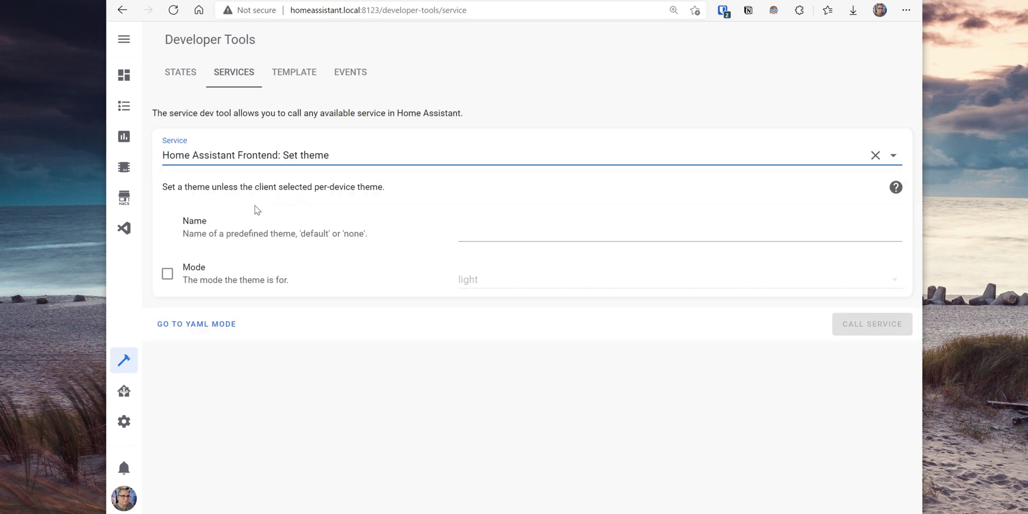
key("Tab")
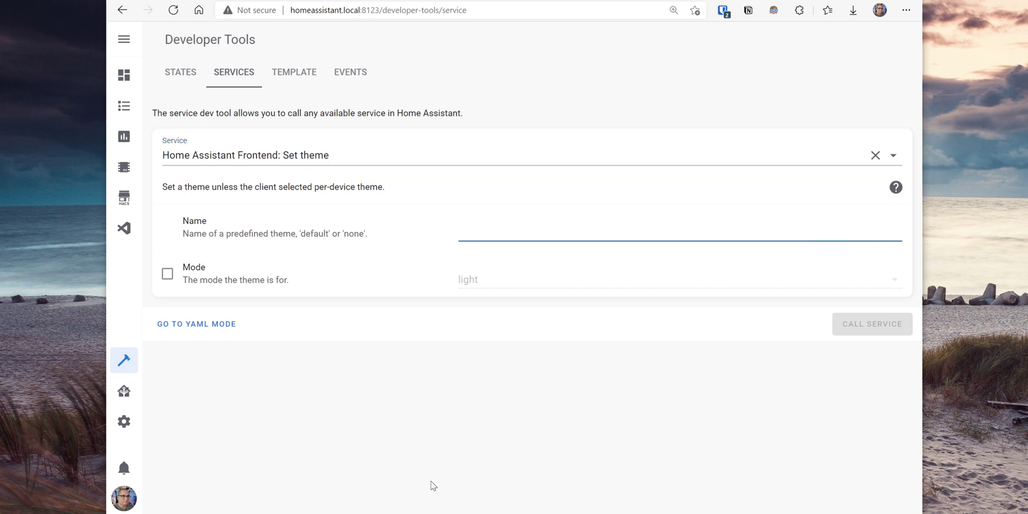
type("Google Light Theme")
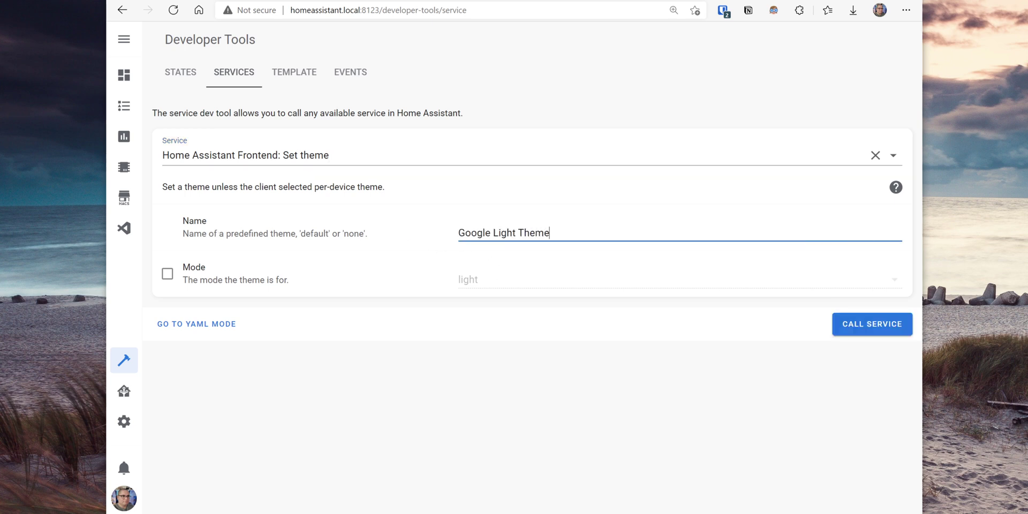
left_click(173, 280)
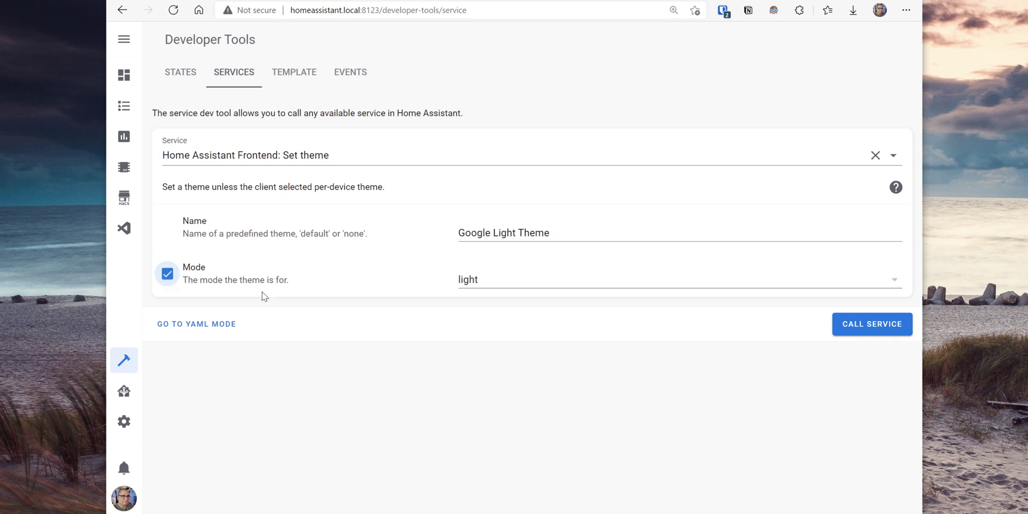
left_click(517, 289)
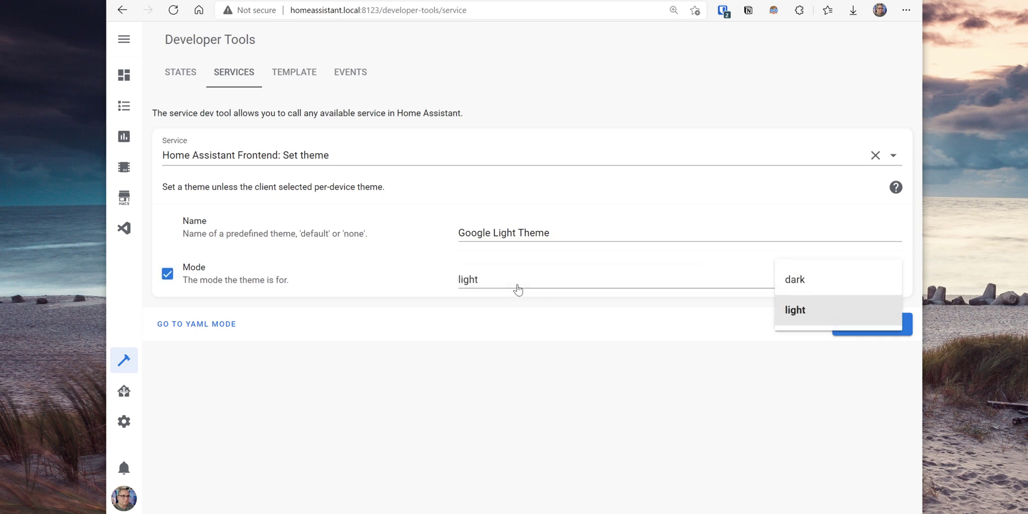
left_click(517, 291)
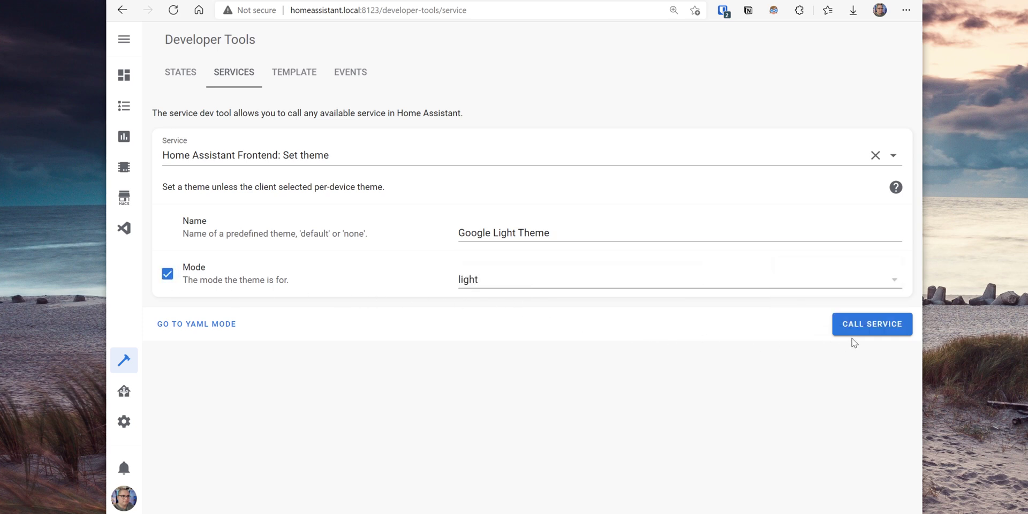
- Call the set theme service again with the name Google Dark Theme and the mode dark
double_click(504, 233)
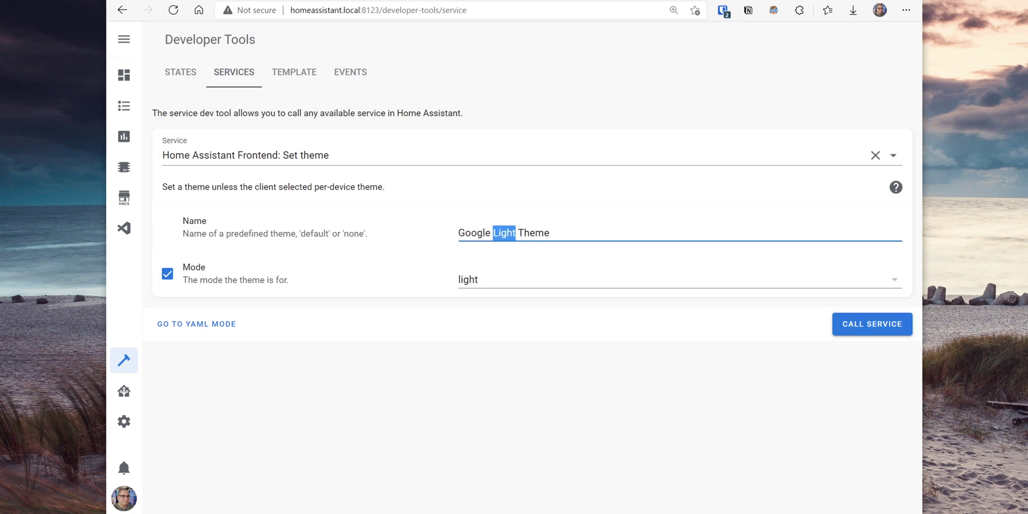
type("Dark")
left_click(508, 289)
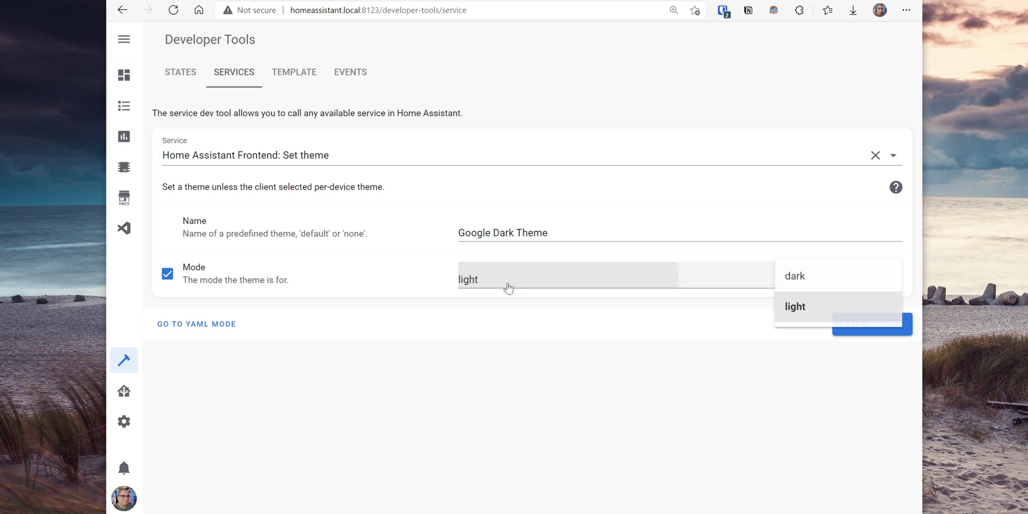
left_click(815, 277)
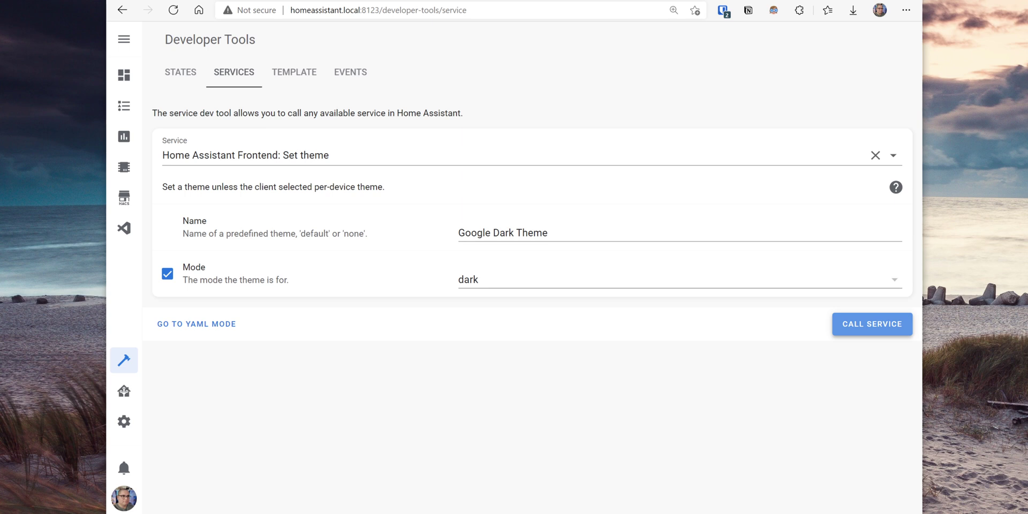
- Set the user profile's theme to Backend-selected
left_click(114, 495)
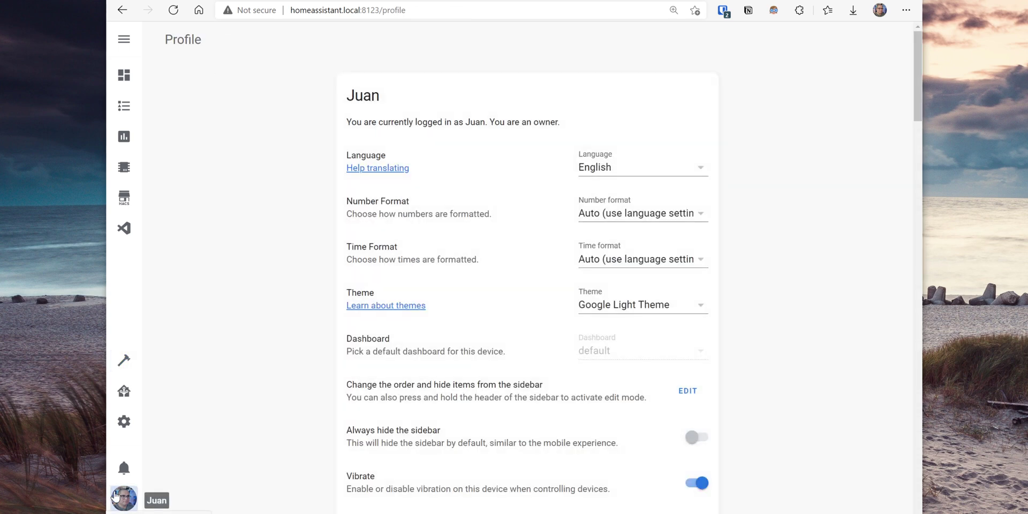
left_click(636, 311)
left_click(665, 312)
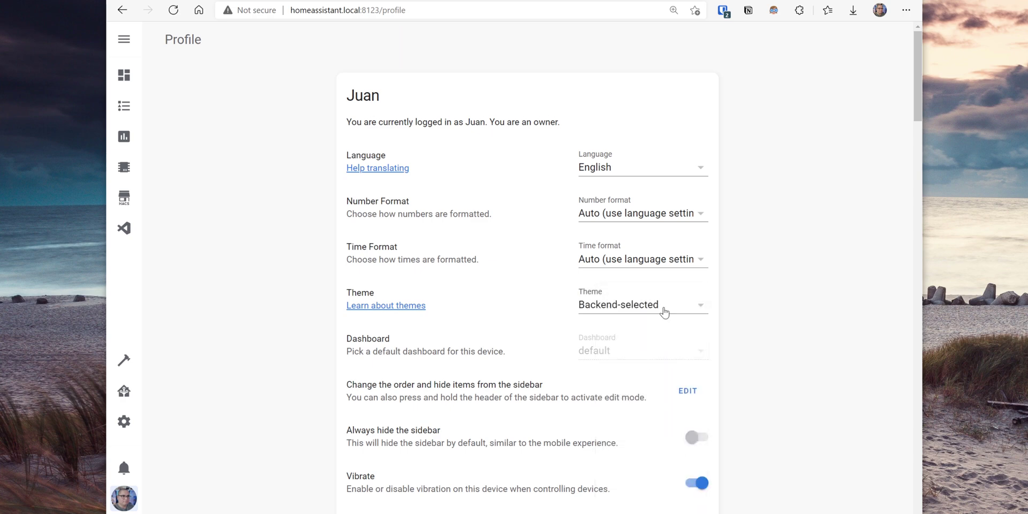
- Show the main dashboard, switch to Windows Settings and set the system color mode to Dark
left_click(124, 76)
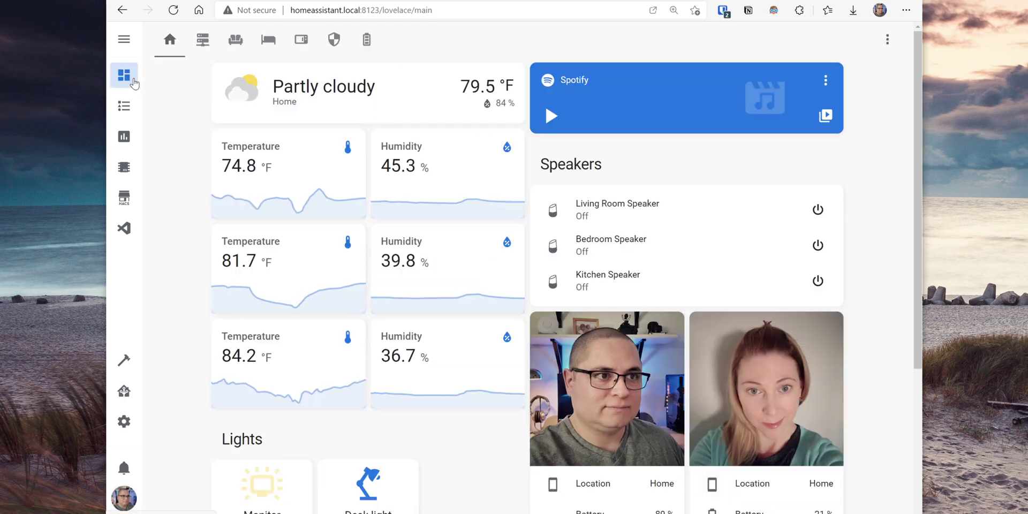
key("alt+Tab")
left_click(752, 434)
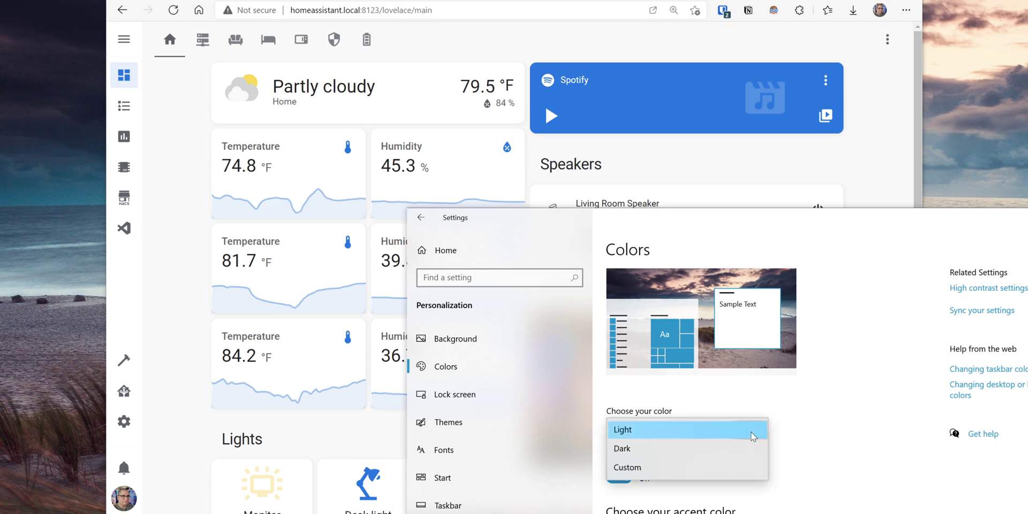
left_click(734, 450)
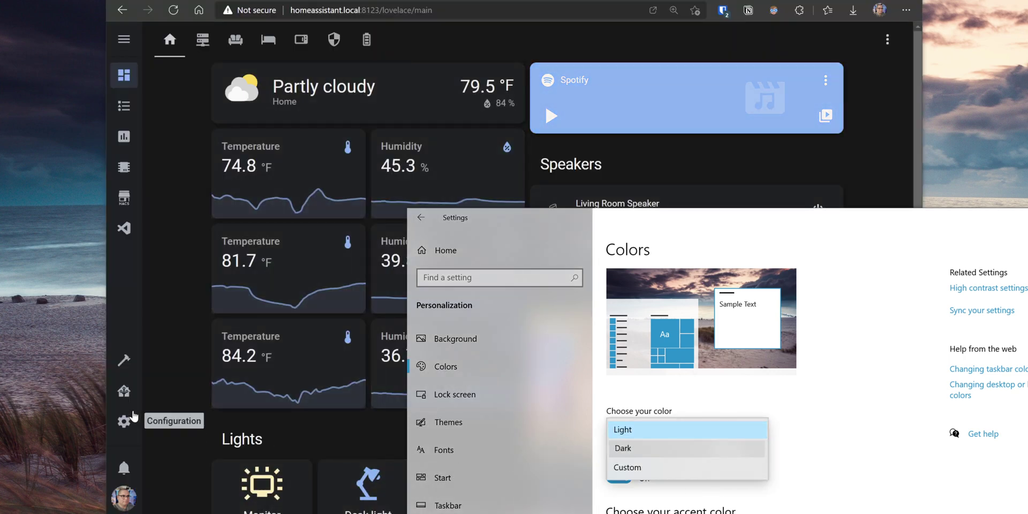